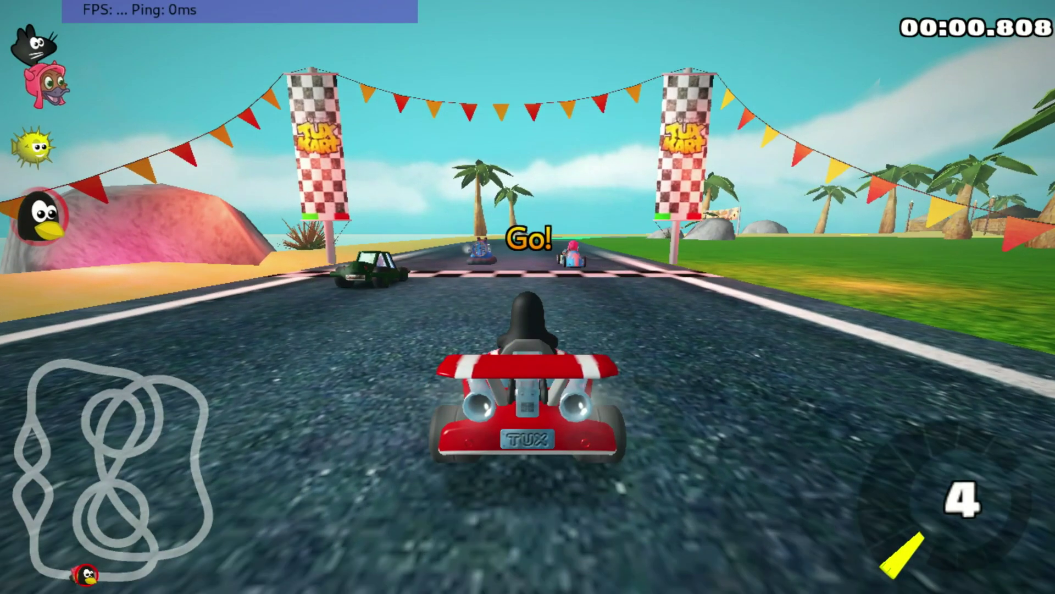
Race Tux's kart off the start, through the right bend onto the sand, and past the pink kart
{"action": "key", "text": "Up"}
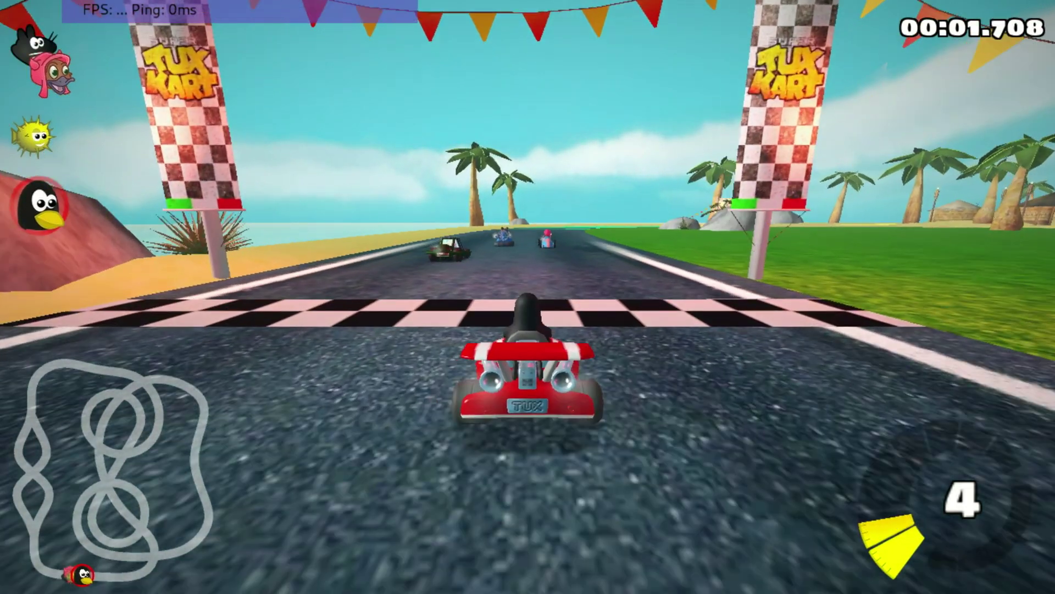
{"action": "key", "text": "Up"}
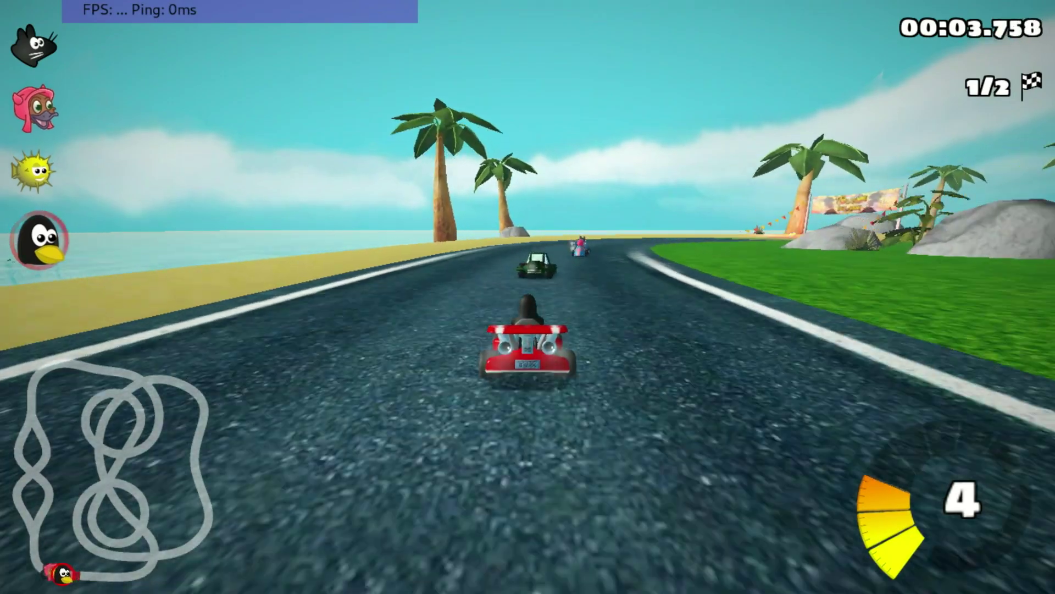
{"action": "key", "text": "Up"}
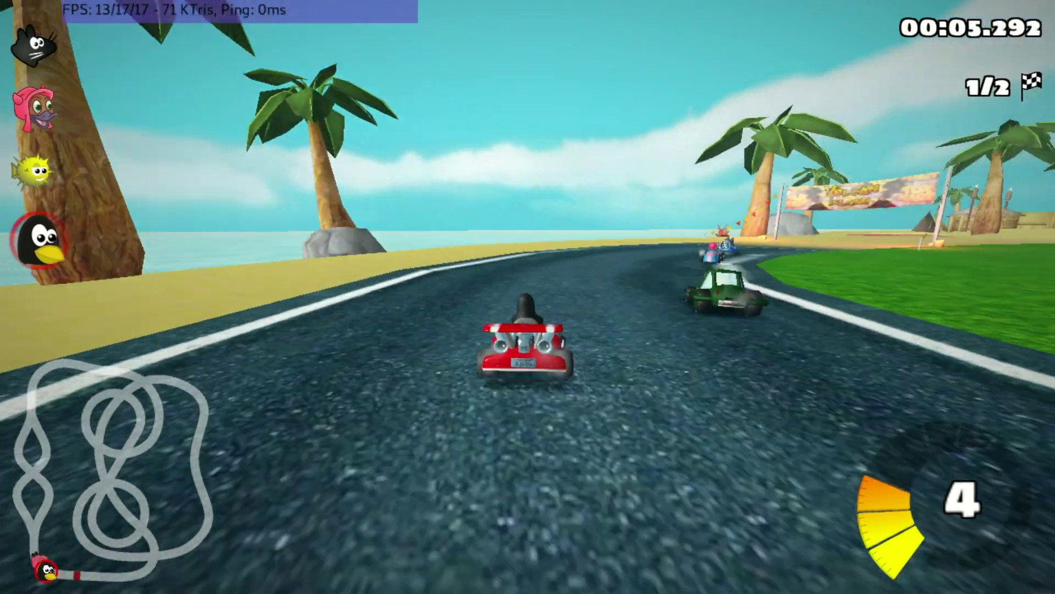
{"action": "key", "text": "Up"}
{"action": "key", "text": "Right"}
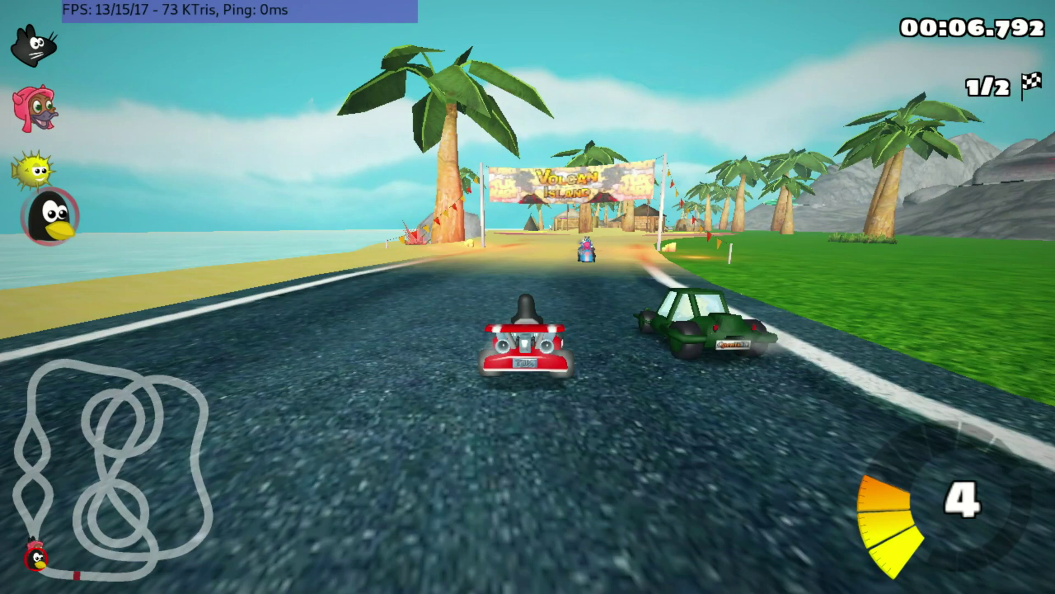
{"action": "key", "text": "Up"}
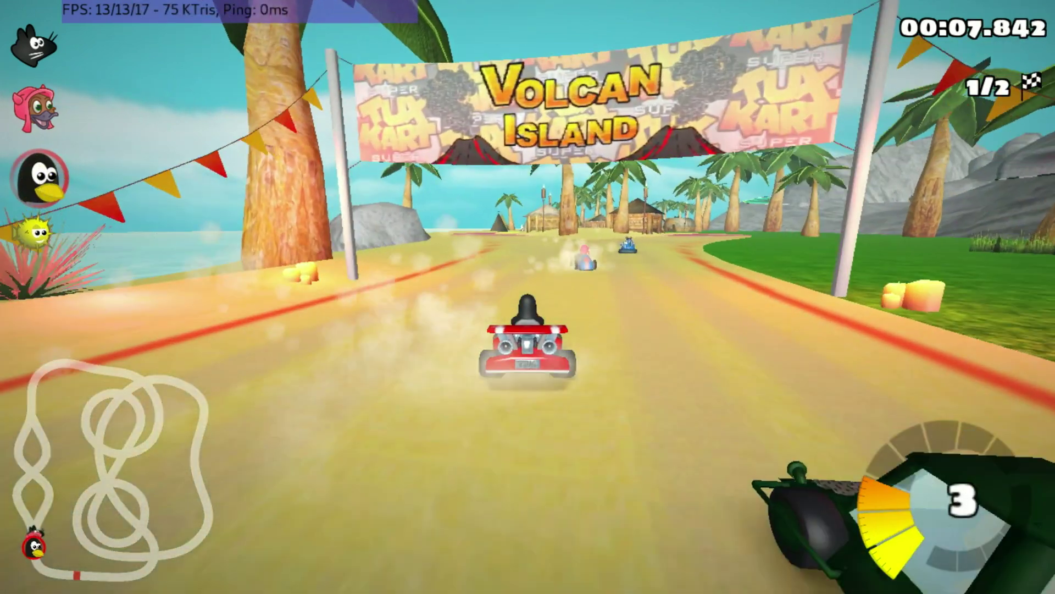
{"action": "key", "text": "Up"}
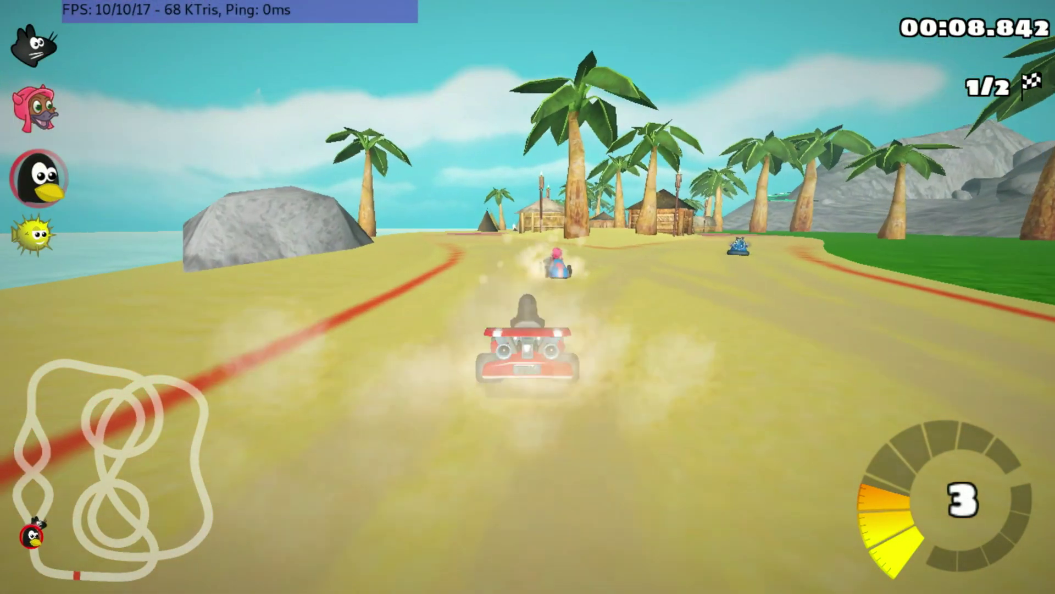
{"action": "key", "text": "Up"}
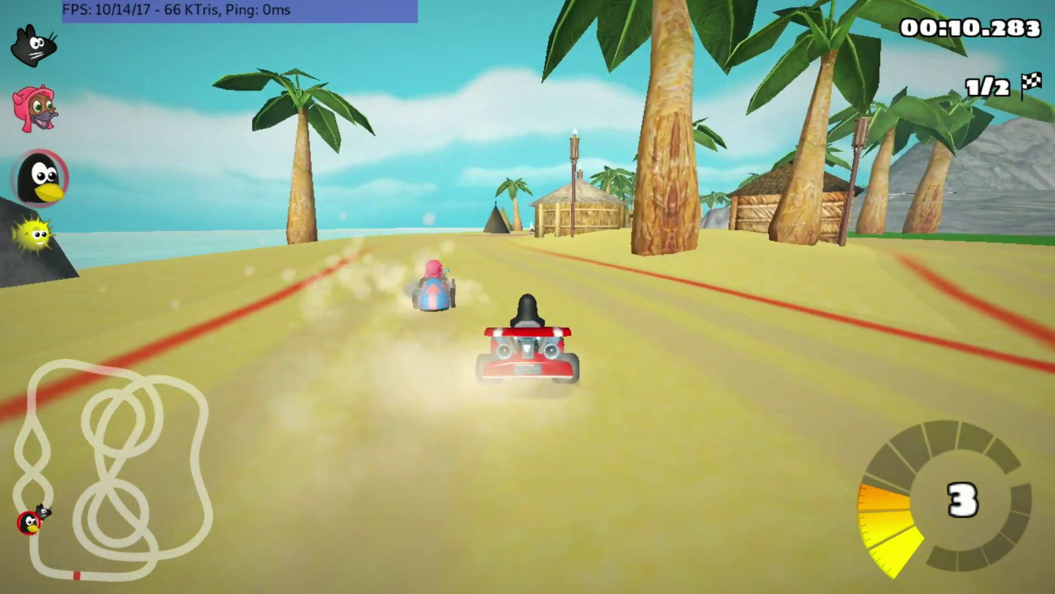
{"action": "key", "text": "Up"}
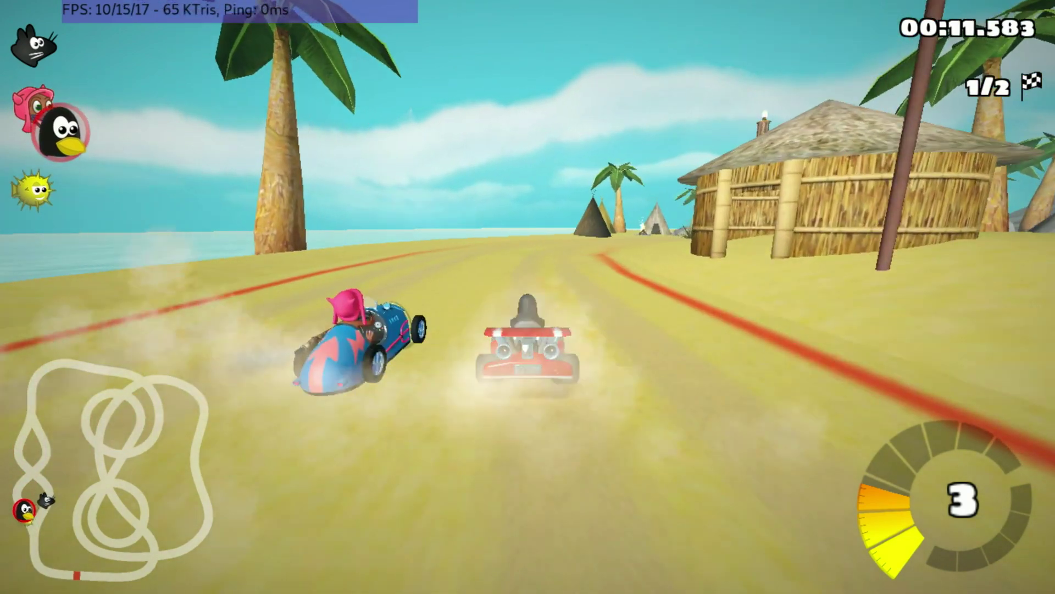
{"action": "key", "text": "Up"}
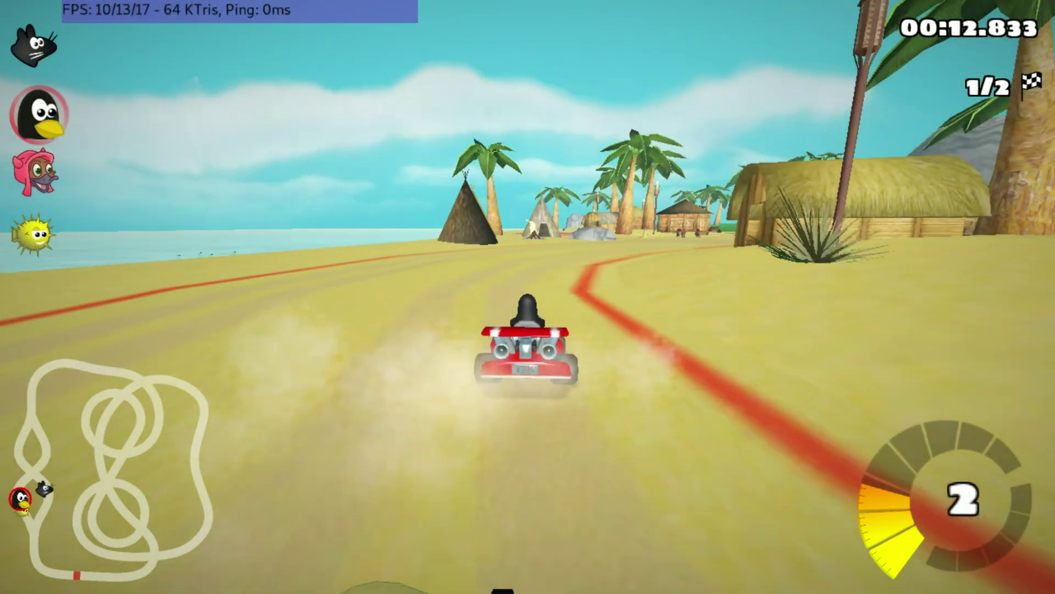
Steer around the long left bend past the huts, holding second place, and collect a gift box
{"action": "key", "text": "Up"}
{"action": "key", "text": "Left"}
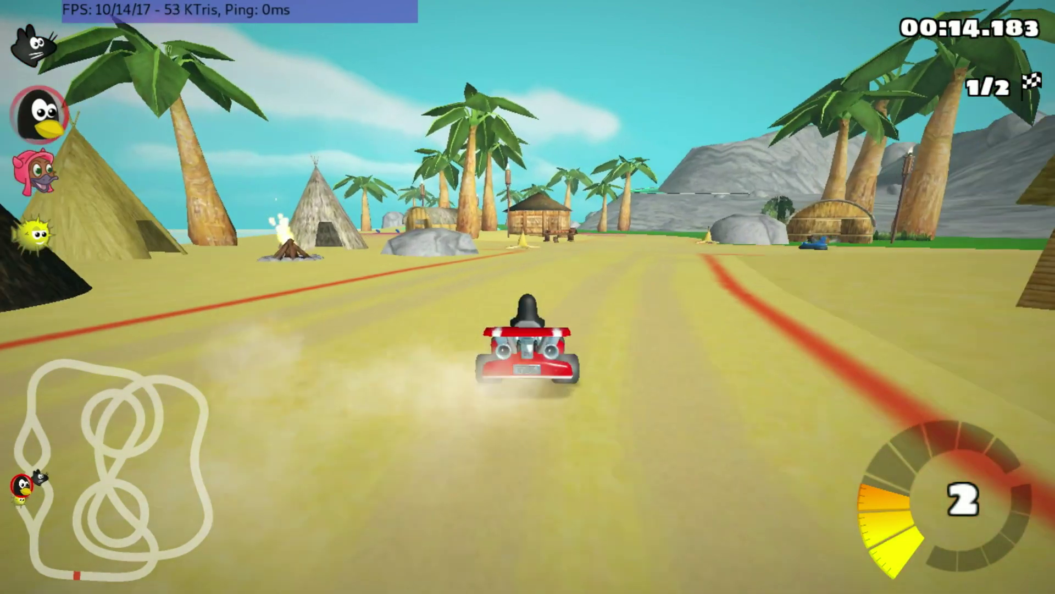
{"action": "key", "text": "Up"}
{"action": "key", "text": "Left"}
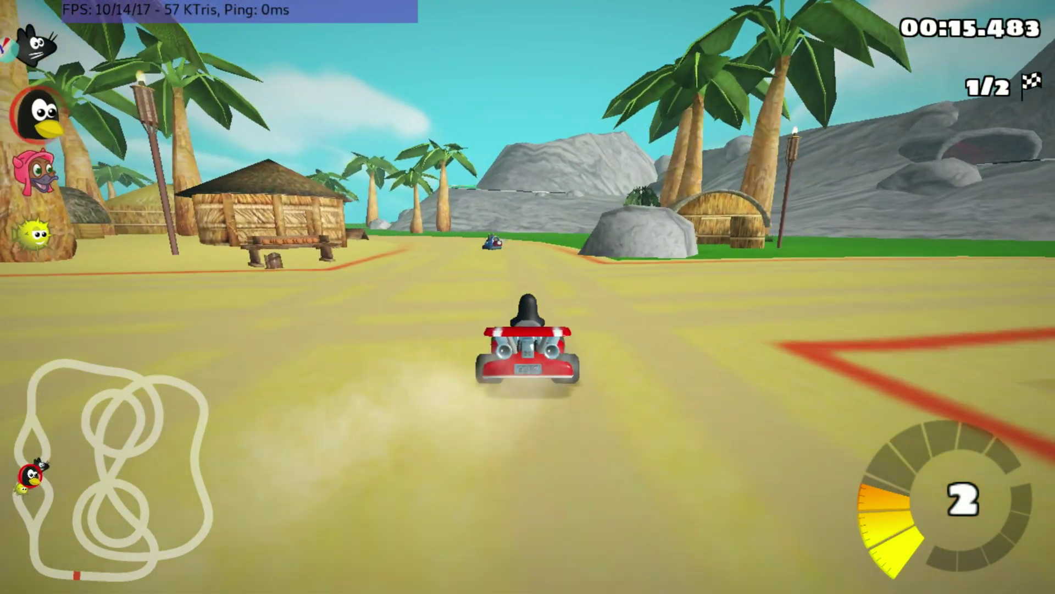
{"action": "key", "text": "Up"}
{"action": "key", "text": "Left"}
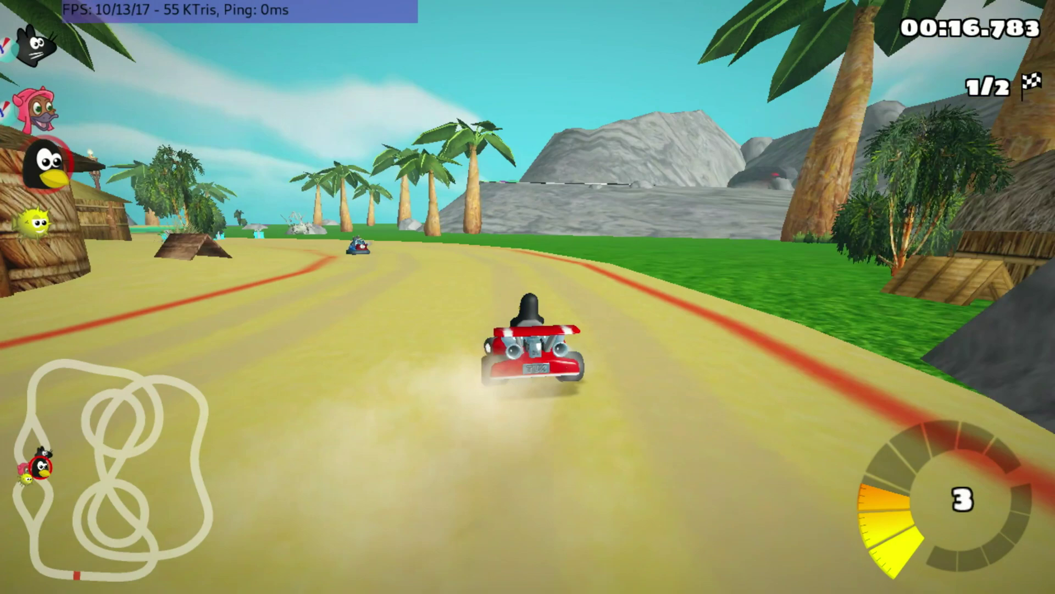
{"action": "key", "text": "Up"}
{"action": "key", "text": "Left"}
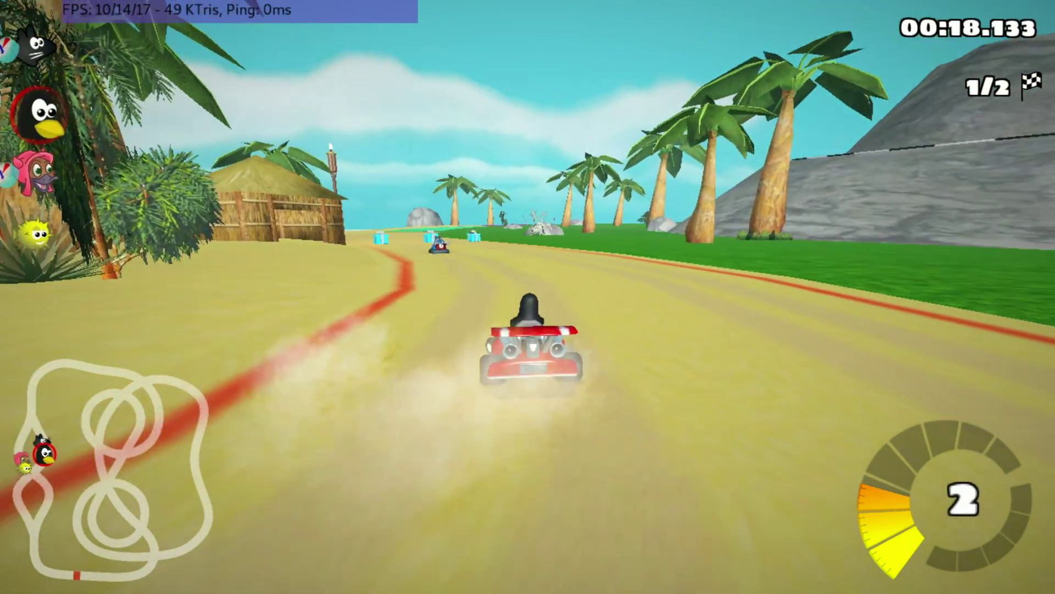
{"action": "key", "text": "Up"}
{"action": "key", "text": "Left"}
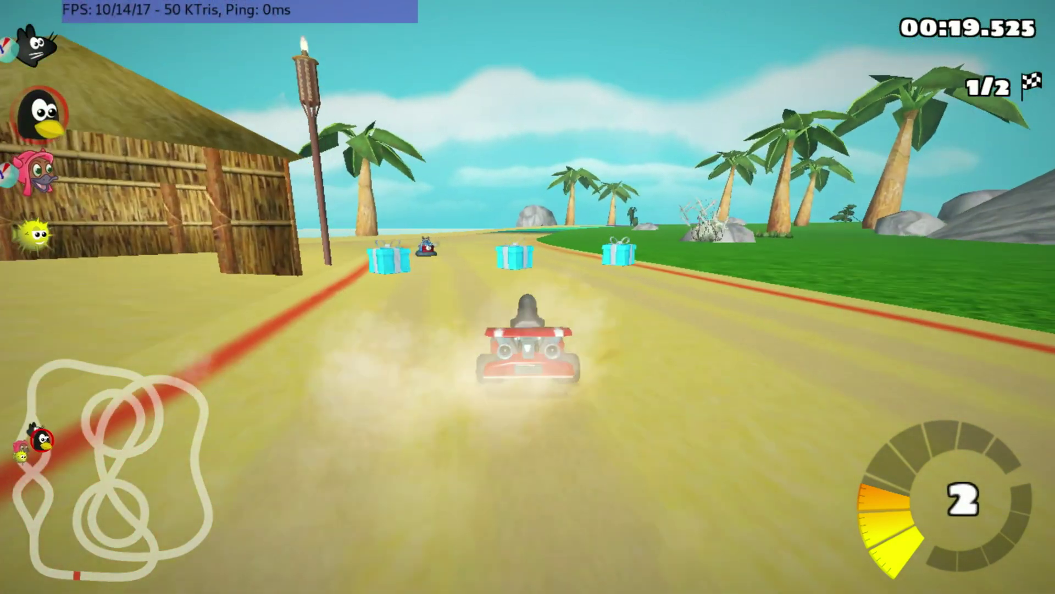
{"action": "key", "text": "Up"}
{"action": "key", "text": "Left"}
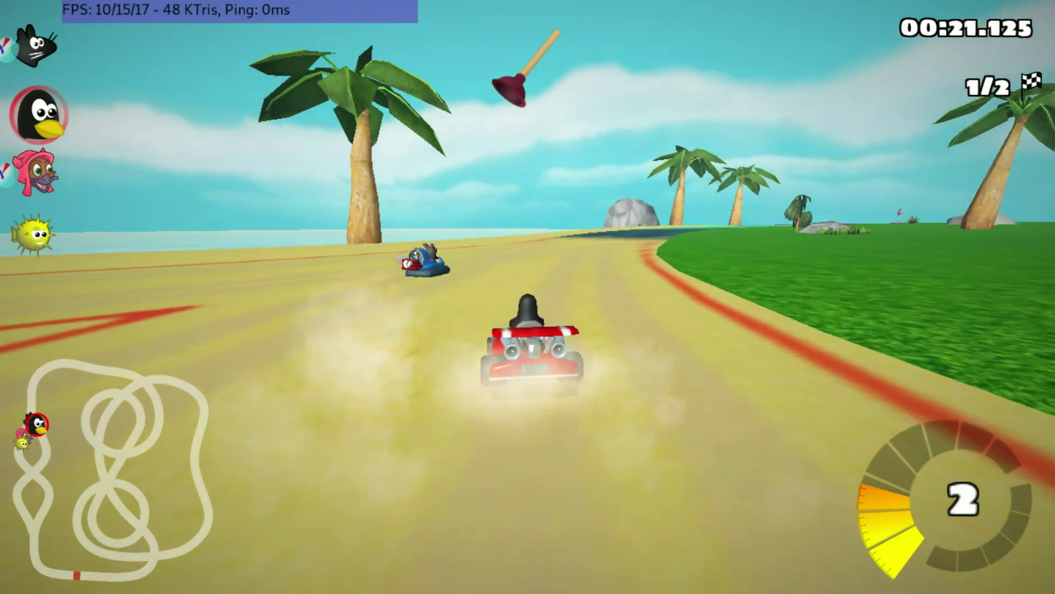
{"action": "key", "text": "Up"}
{"action": "key", "text": "Left"}
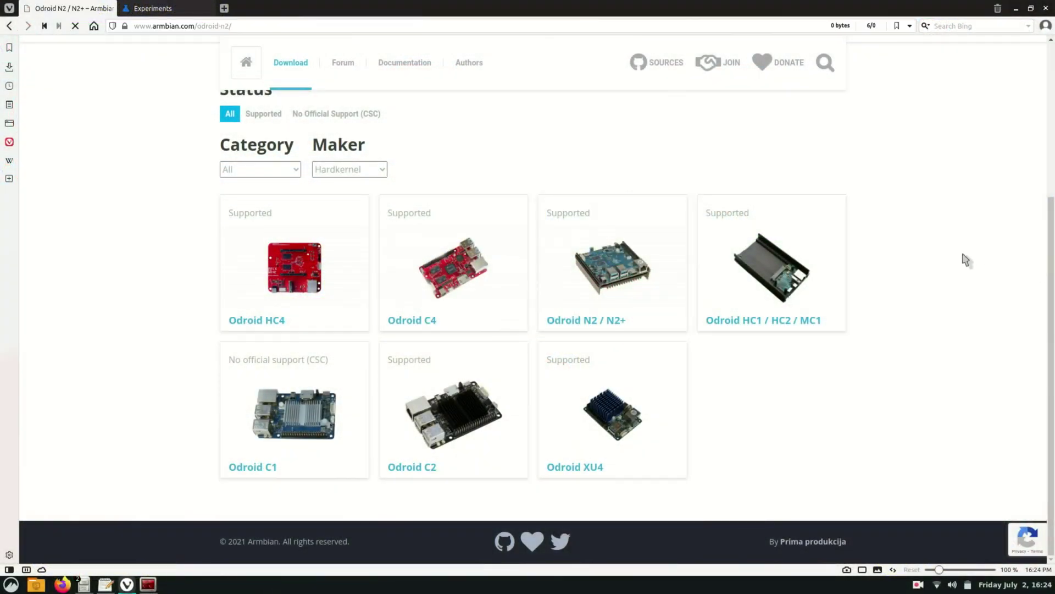
Download and save the Focal cinnamon desktop test build image from the Odroid N2 page
{"action": "scroll", "coordinate": [915, 265], "scroll_direction": "down", "scroll_amount": 6}
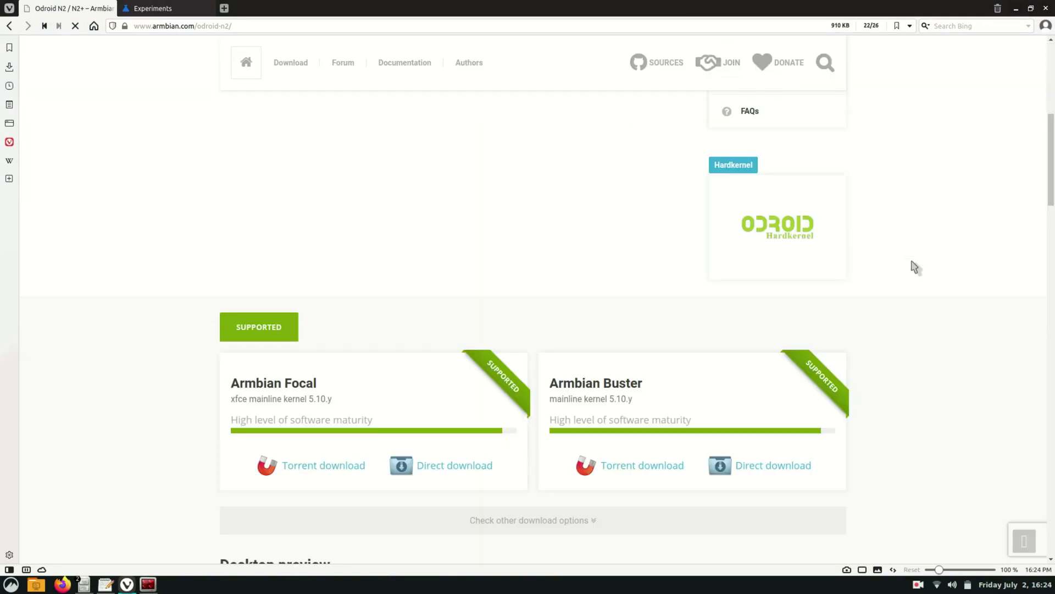
{"action": "scroll", "coordinate": [915, 265], "scroll_direction": "down", "scroll_amount": 20}
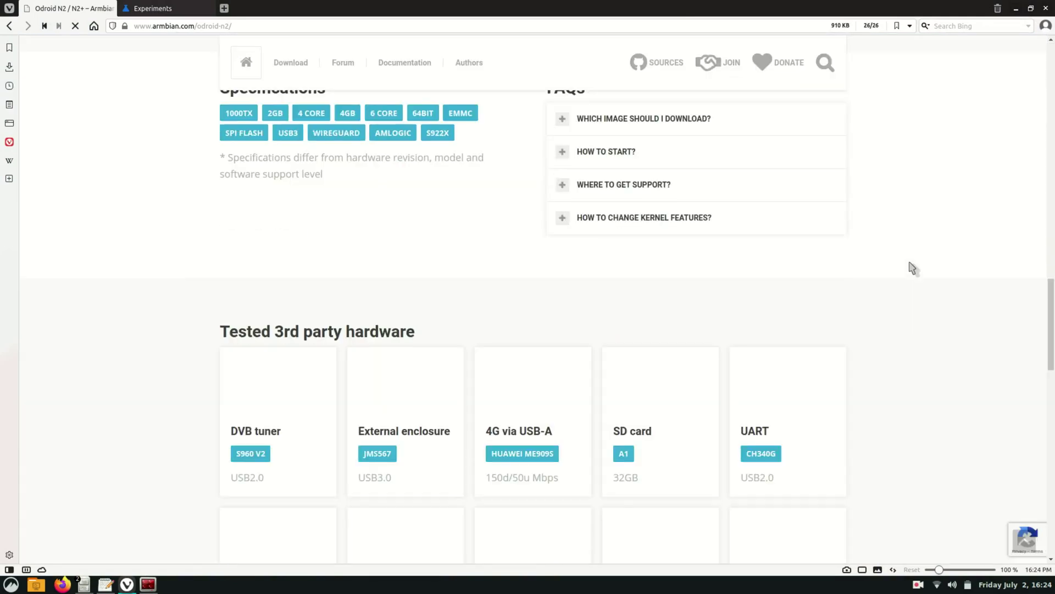
{"action": "scroll", "coordinate": [724, 312], "scroll_direction": "down", "scroll_amount": 2}
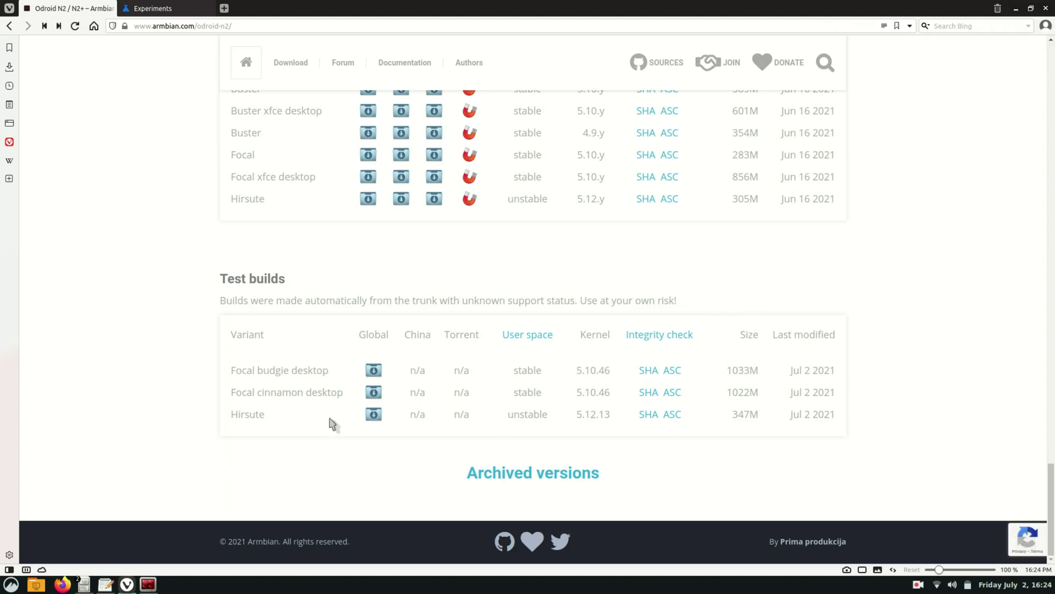
{"action": "left_click", "coordinate": [374, 393]}
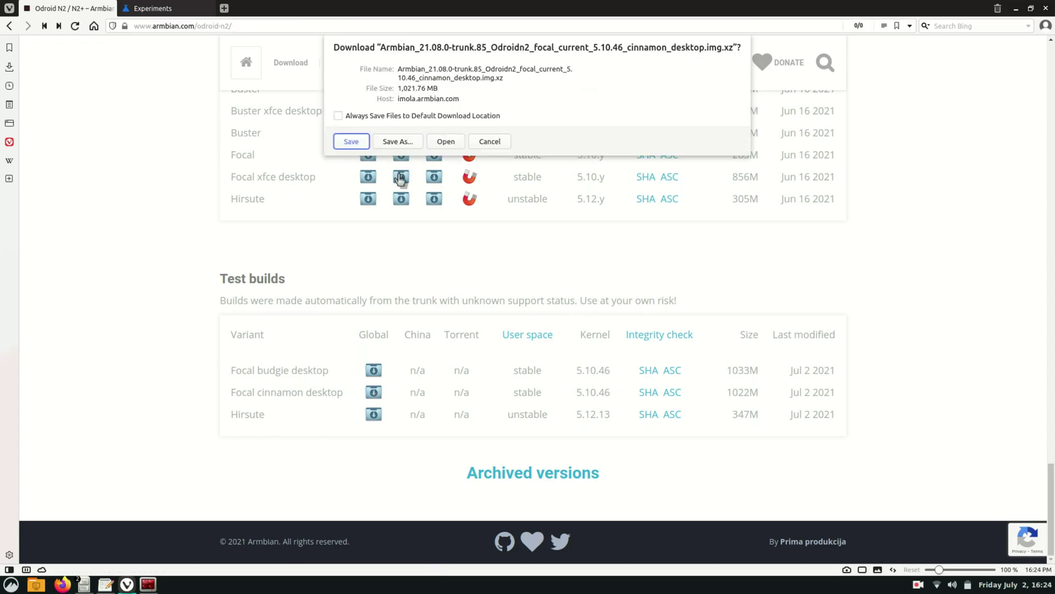
{"action": "left_click", "coordinate": [352, 143]}
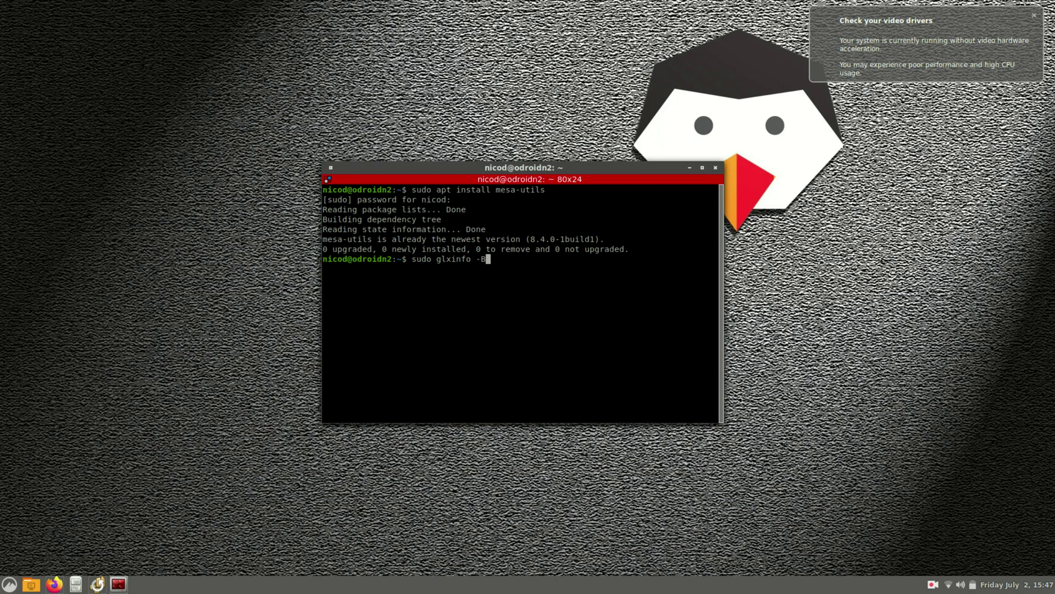
Run glxinfo -B, highlight the llvmpipe Device line, and paste the oibaf graphics-drivers PPA command
{"action": "key", "text": "Return"}
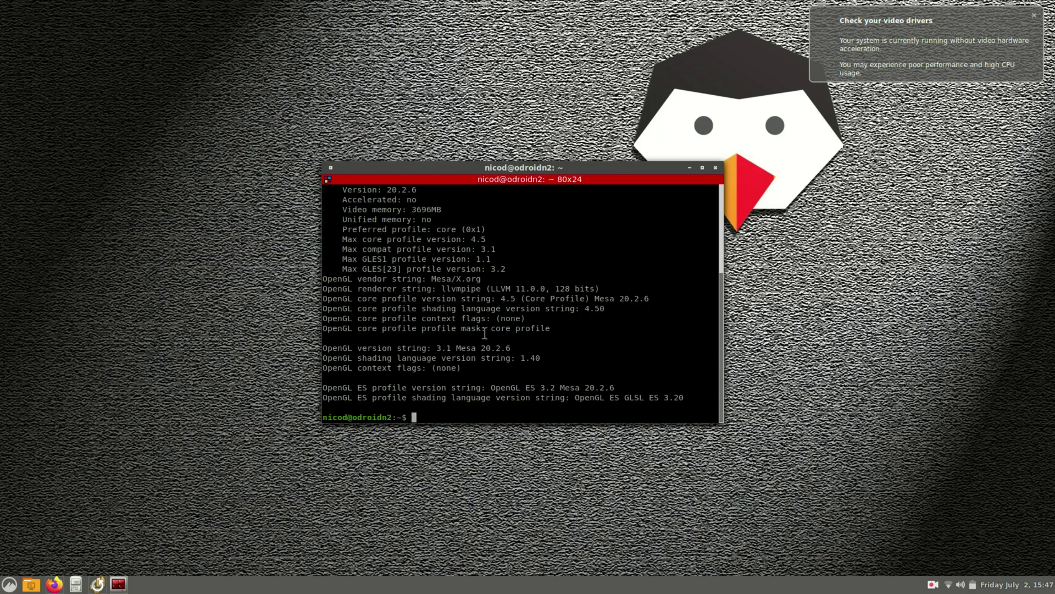
{"action": "scroll", "coordinate": [489, 328], "scroll_direction": "up", "scroll_amount": 3}
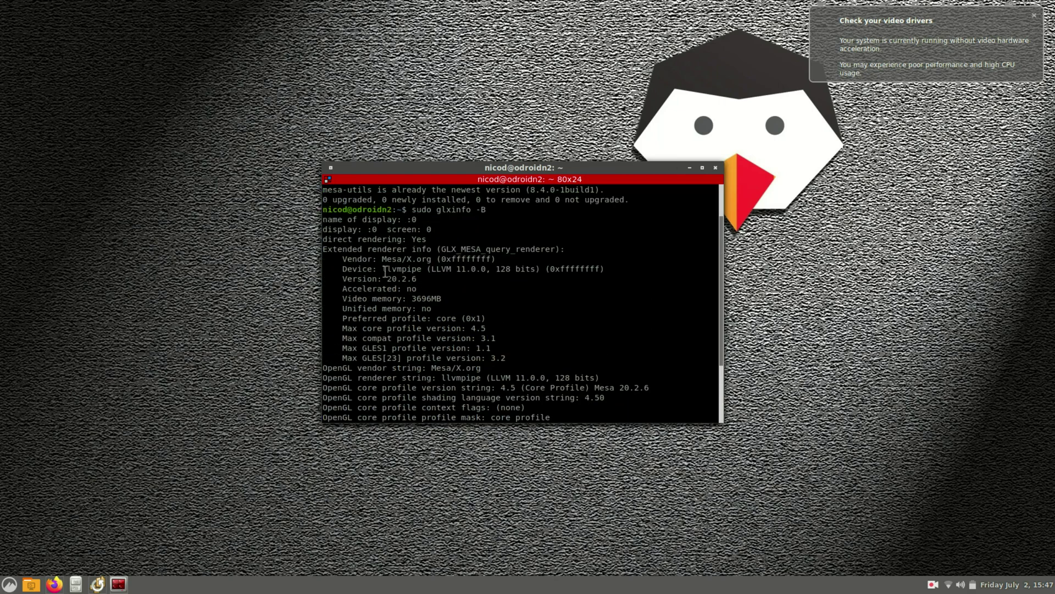
{"action": "left_click_drag", "start_coordinate": [386, 271], "coordinate": [607, 269]}
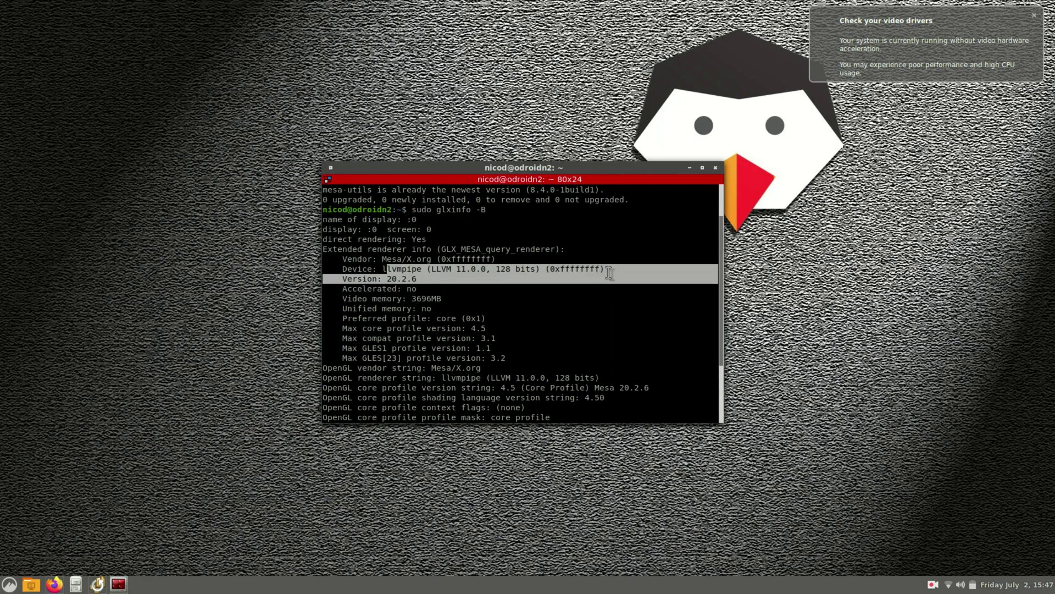
{"action": "left_click", "coordinate": [608, 268]}
{"action": "triple_click", "coordinate": [607, 268]}
{"action": "triple_click", "coordinate": [607, 269]}
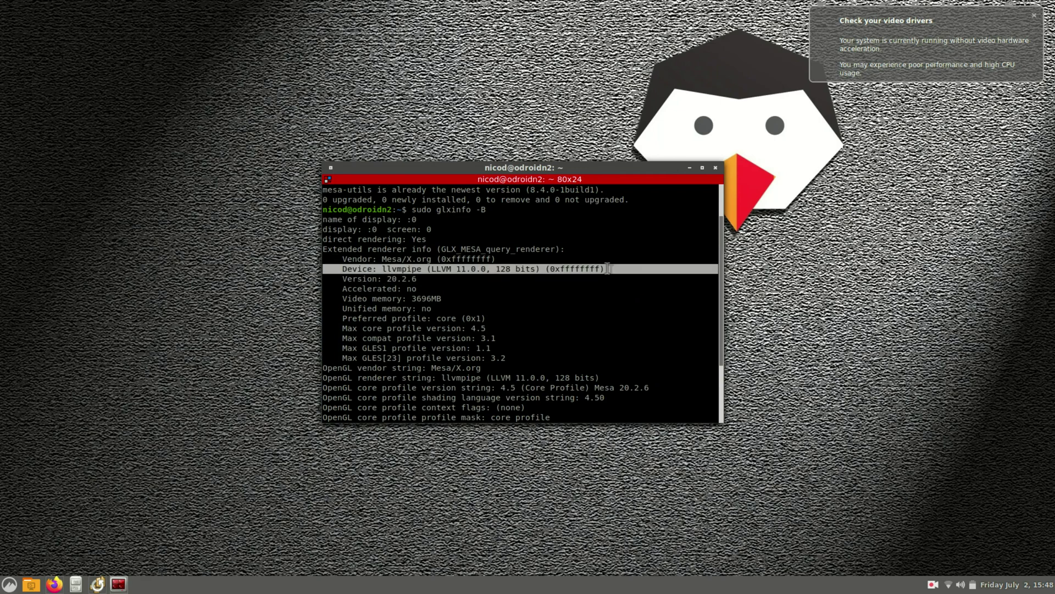
{"action": "scroll", "coordinate": [572, 343], "scroll_direction": "down", "scroll_amount": 3}
{"action": "type", "text": "sudo add-apt-repository ppa:oibaf/graphics-drivers"}
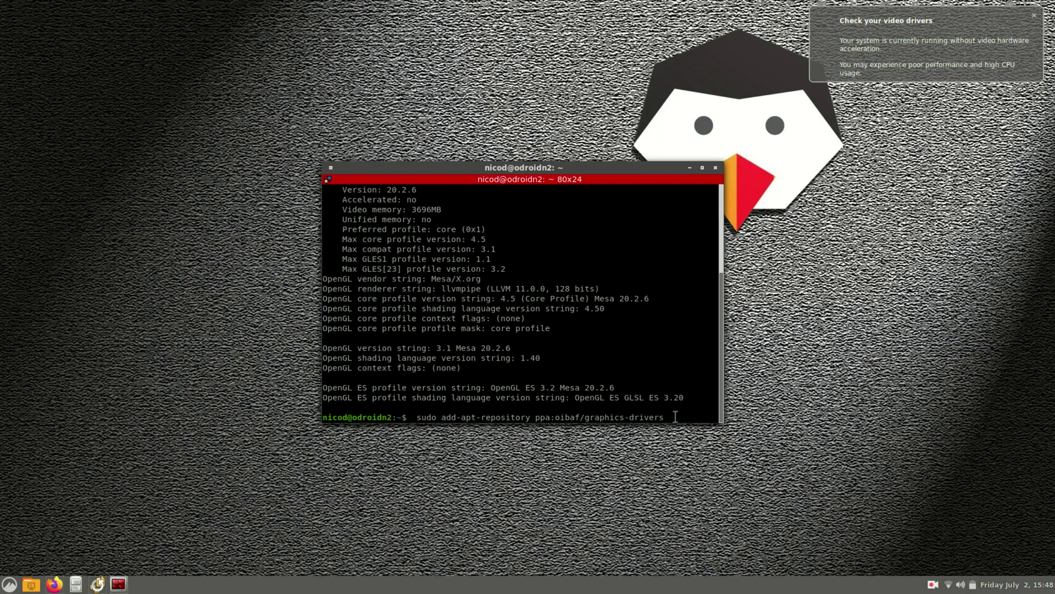
Add the oibaf graphics-drivers PPA and confirm the repository prompt
{"action": "key", "text": "Return"}
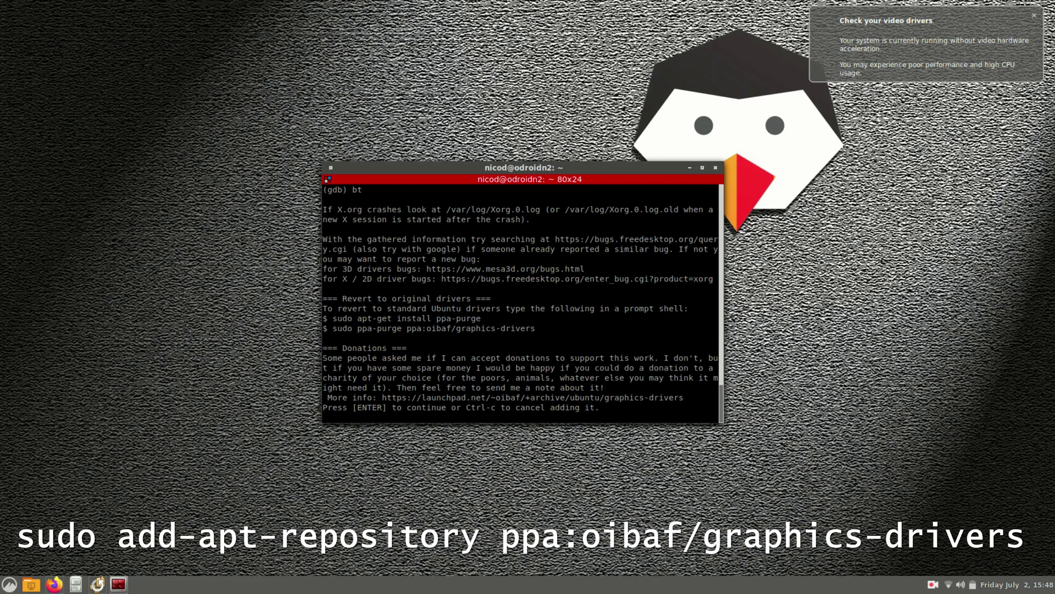
{"action": "key", "text": "Return"}
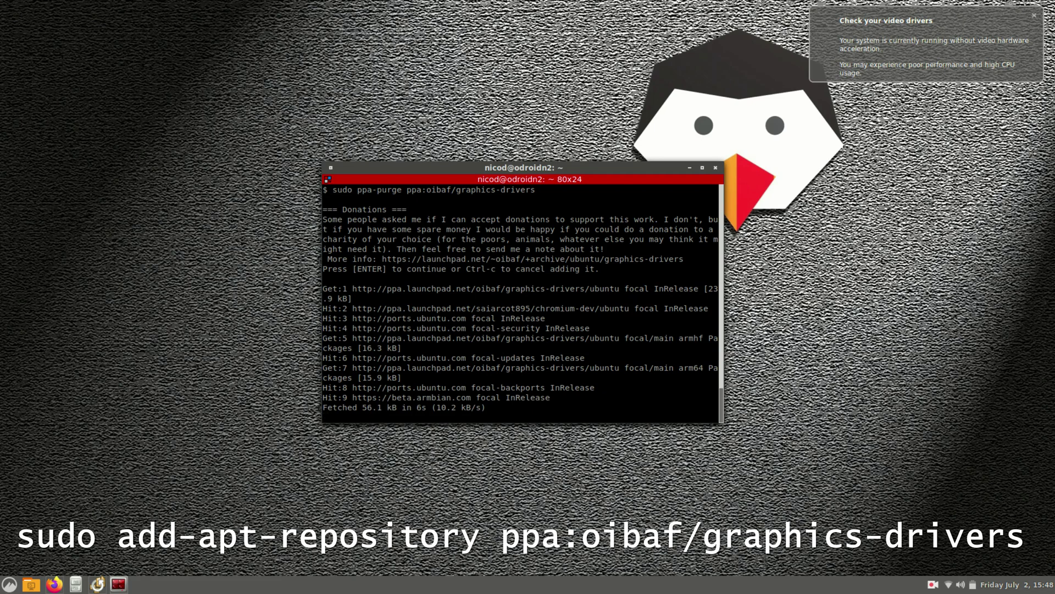
{"action": "right_click", "coordinate": [911, 587]}
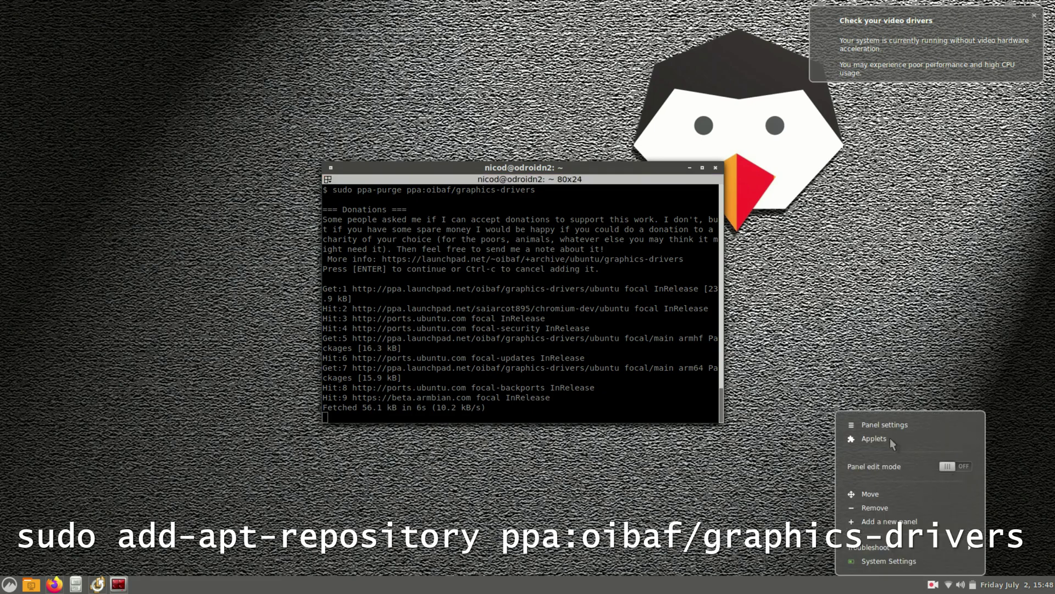
{"action": "left_click", "coordinate": [828, 437]}
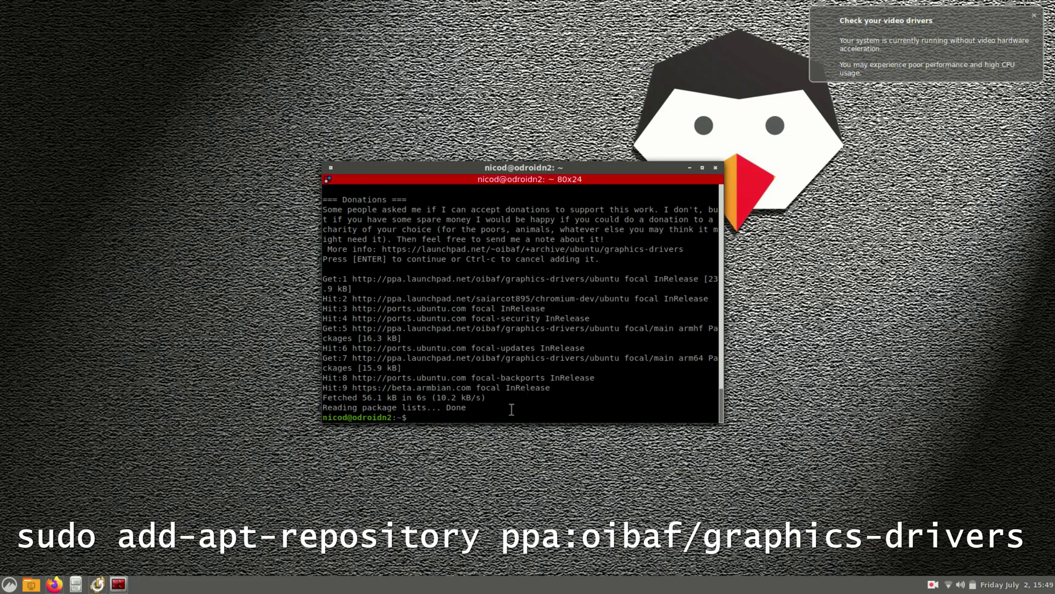
Run sudo apt update and sudo apt upgrade for Mesa 21.2, then type sudo reboot
{"action": "type", "text": "sudo apt update"}
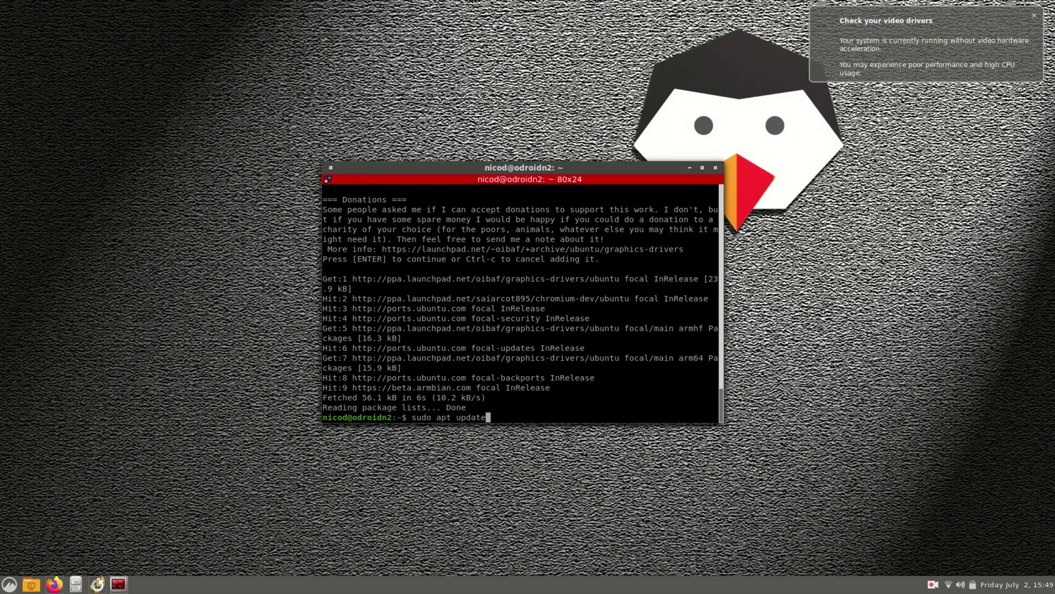
{"action": "key", "text": "Return"}
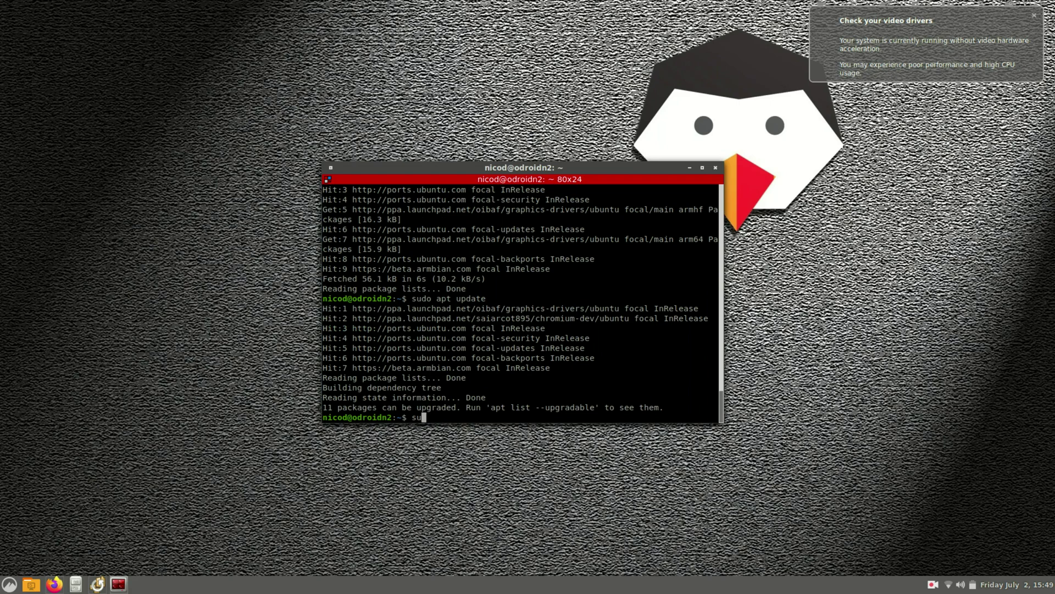
{"action": "type", "text": "sudo apt upgrade"}
{"action": "key", "text": "Return"}
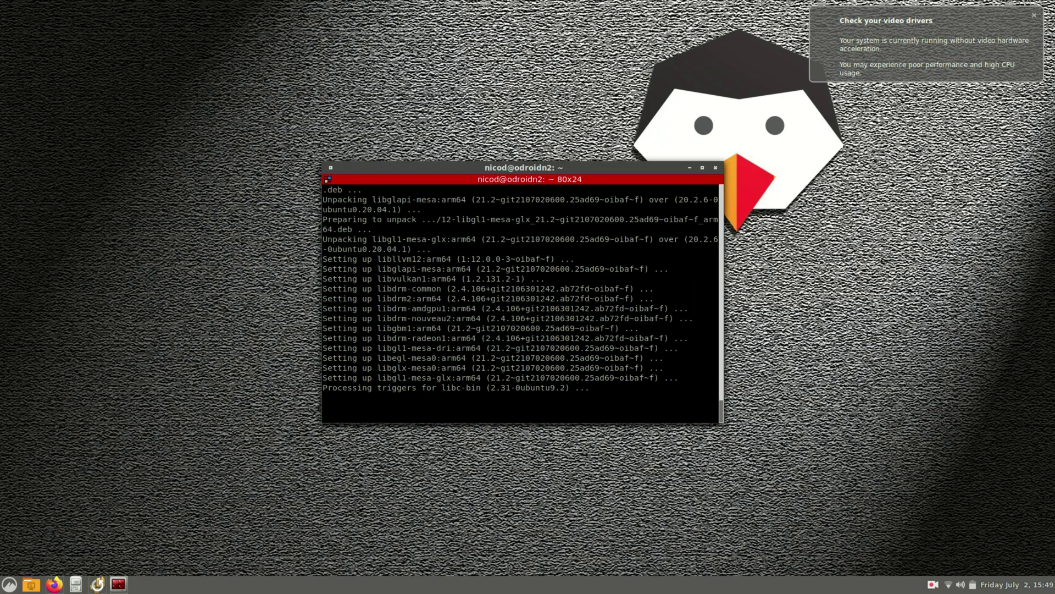
{"action": "type", "text": "sudo reboot"}
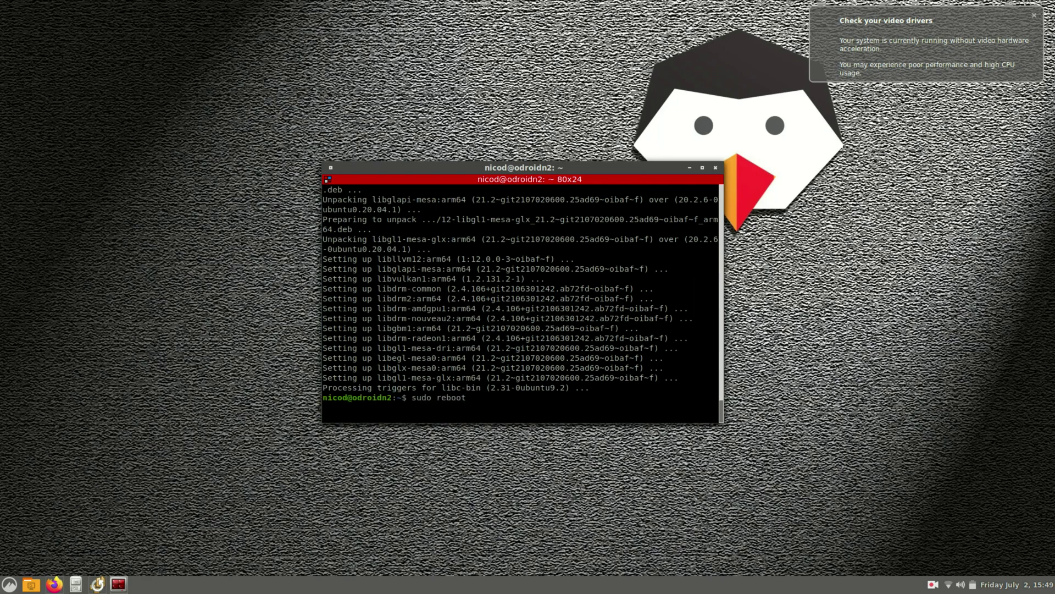
Run glxinfo -B and highlight the Panfrost Vendor and Mali G52 Device lines
{"action": "type", "text": "x"}
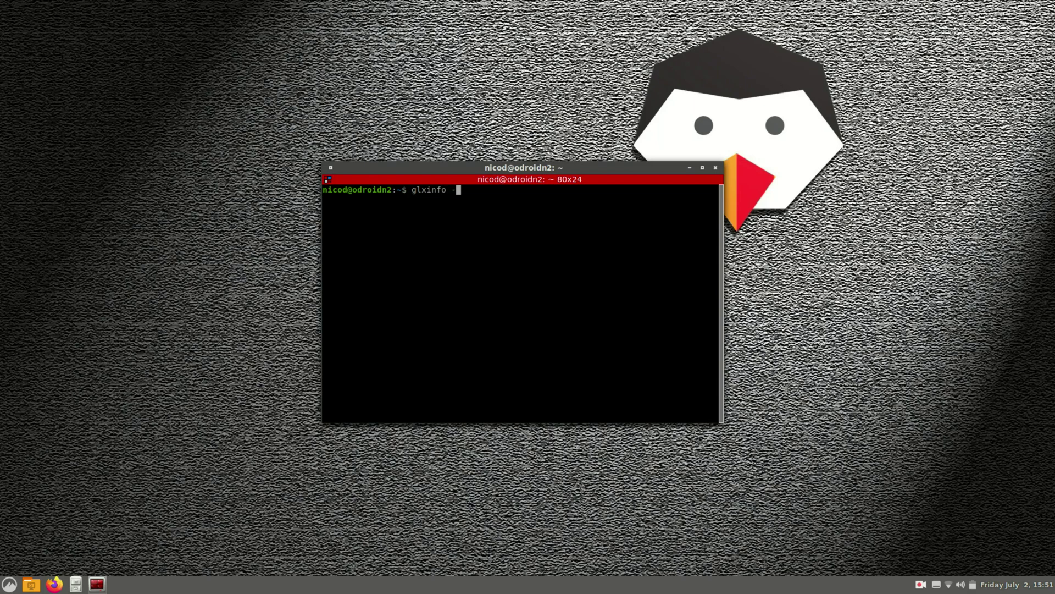
{"action": "type", "text": "info -B"}
{"action": "key", "text": "Return"}
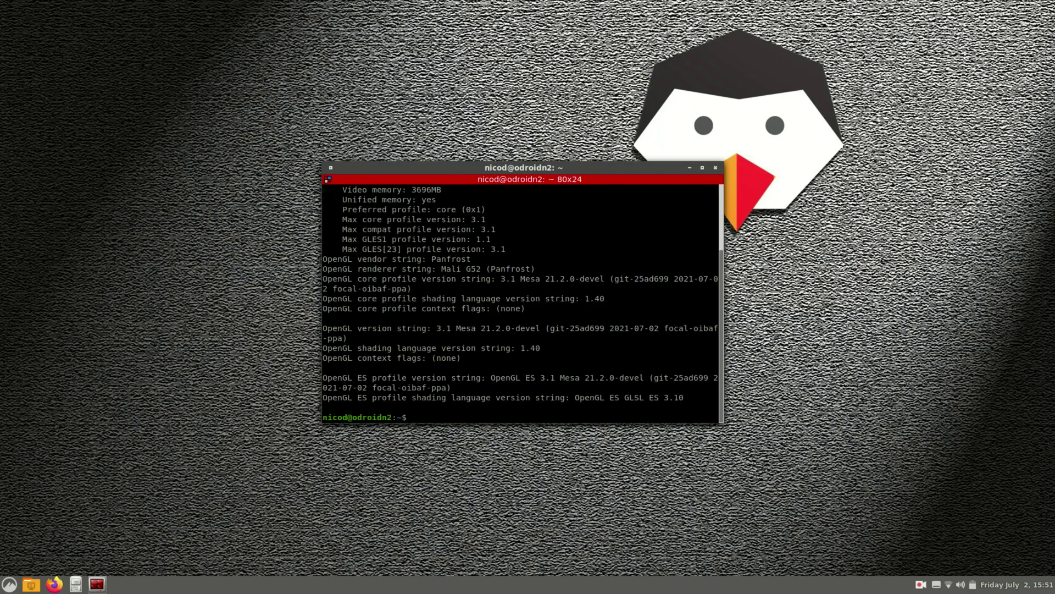
{"action": "scroll", "coordinate": [617, 273], "scroll_direction": "up", "scroll_amount": 3}
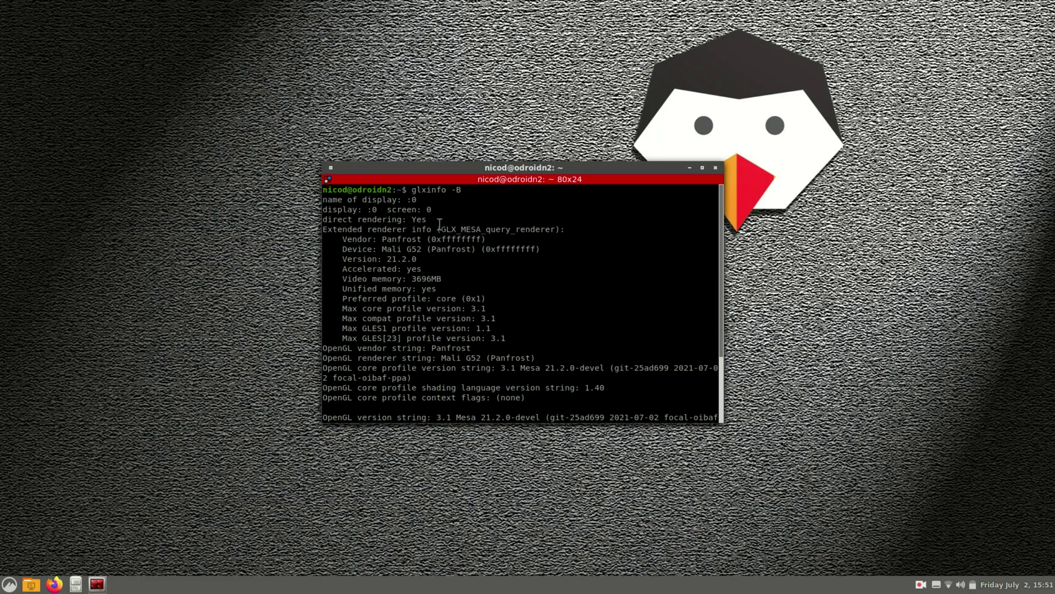
{"action": "triple_click", "coordinate": [433, 240]}
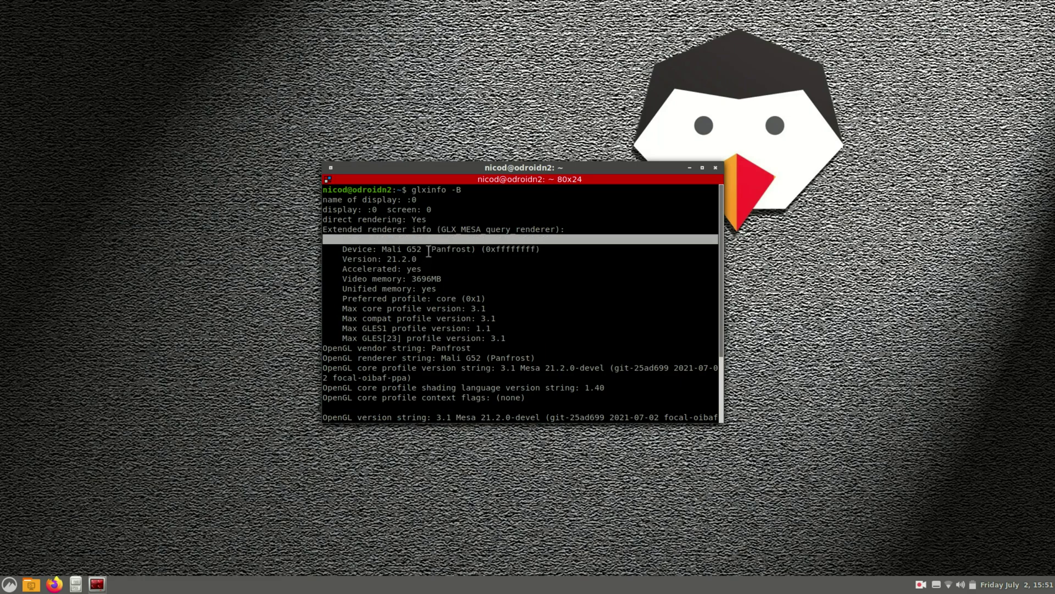
{"action": "left_click", "coordinate": [429, 250]}
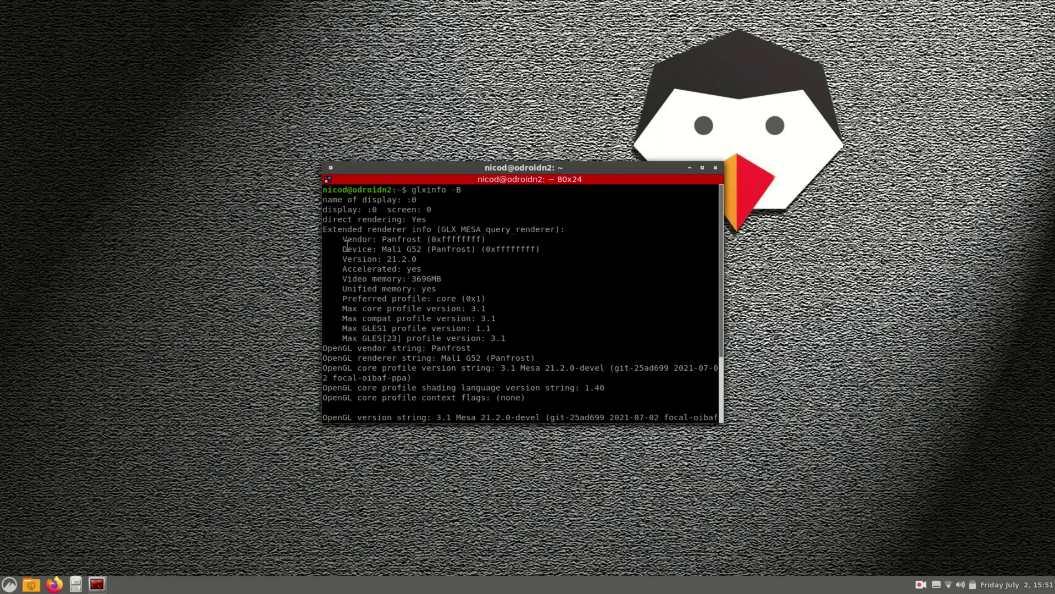
{"action": "left_click_drag", "start_coordinate": [395, 250], "coordinate": [545, 245]}
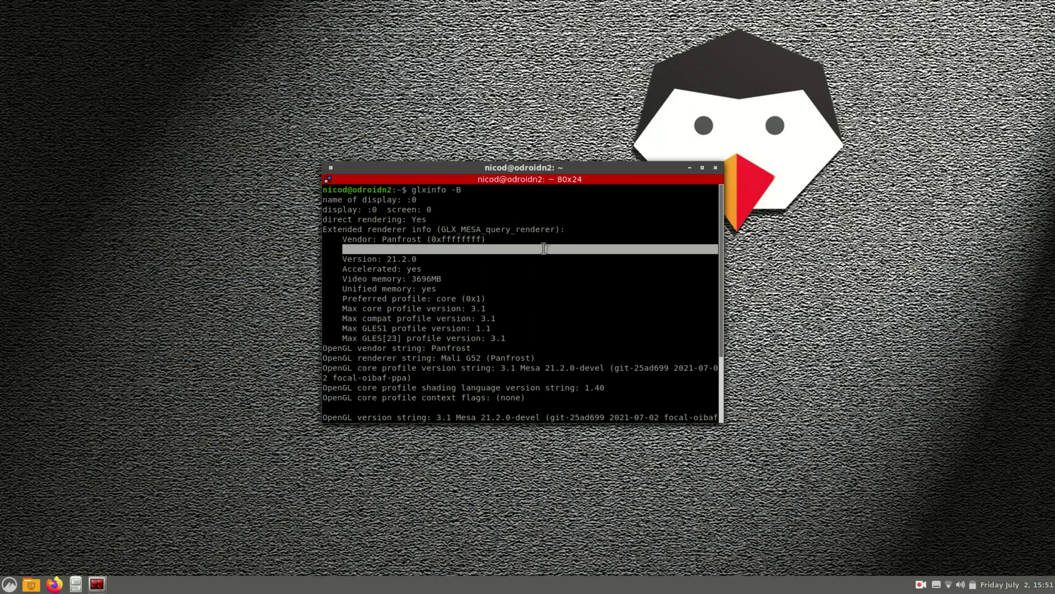
{"action": "left_click", "coordinate": [544, 245]}
{"action": "double_click", "coordinate": [544, 249]}
{"action": "scroll", "coordinate": [550, 287], "scroll_direction": "down", "scroll_amount": 2}
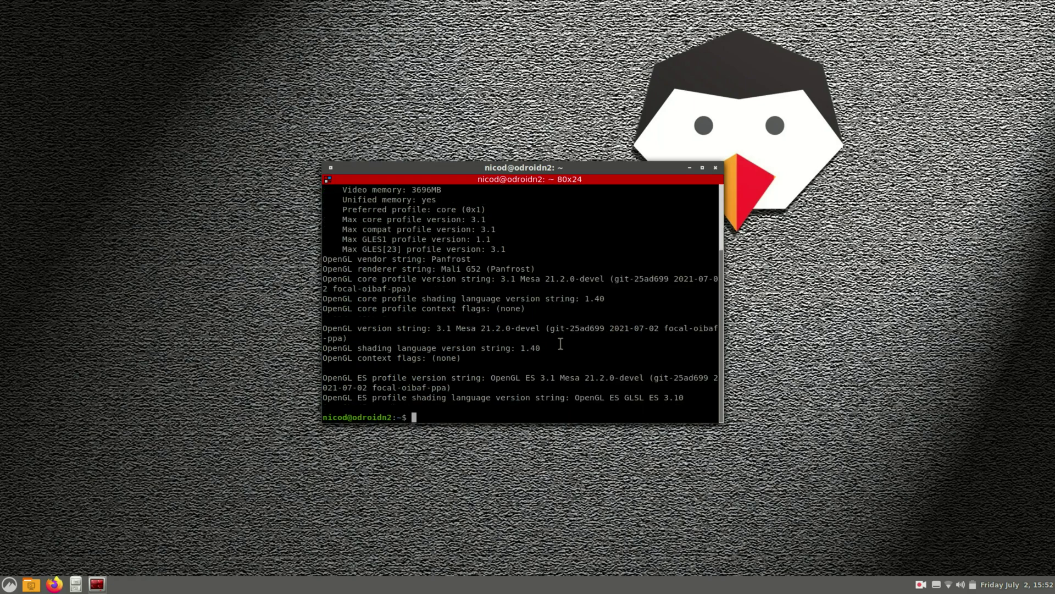
Install the supertuxkart package with sudo apt install, completing the package name with Tab
{"action": "type", "text": "sudo apt inst"}
{"action": "key", "text": "Tab"}
{"action": "key", "text": "Tab"}
{"action": "type", "text": "tux"}
{"action": "key", "text": "Tab"}
{"action": "key", "text": "Tab"}
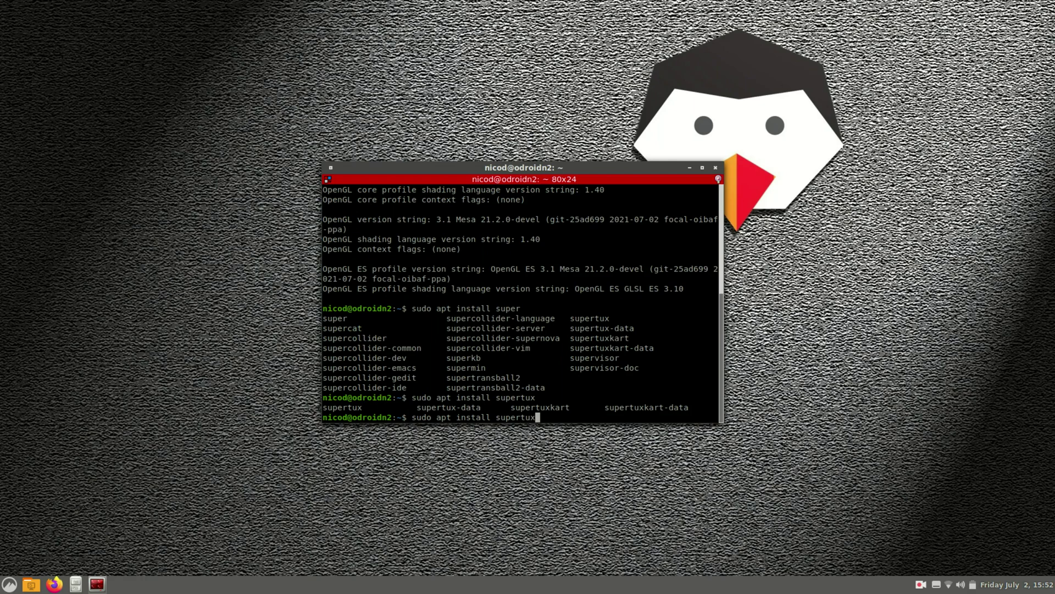
{"action": "type", "text": "k"}
{"action": "key", "text": "Tab"}
{"action": "key", "text": "Return"}
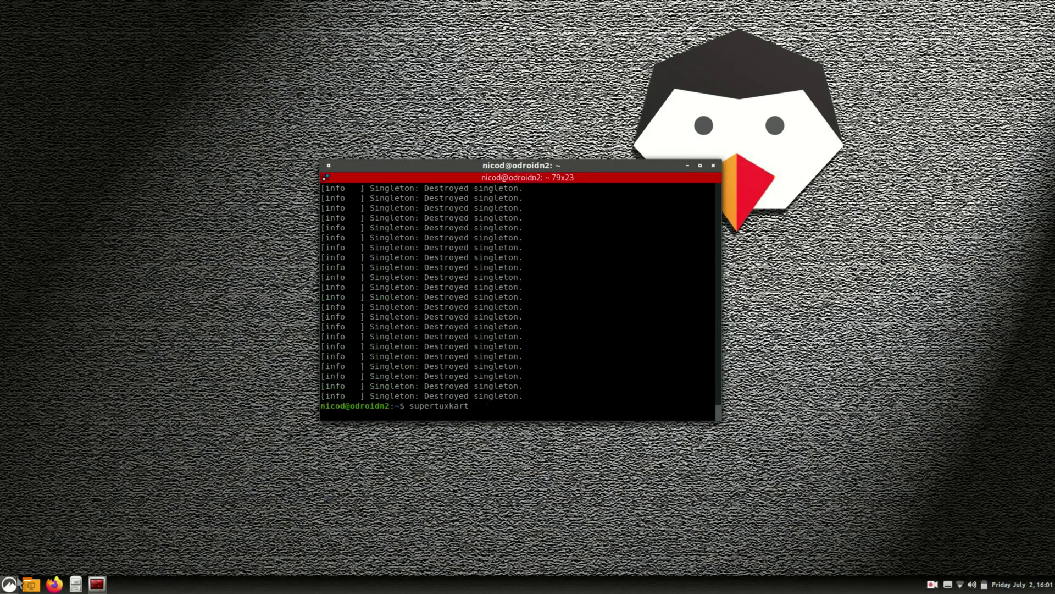
Open the Themes page in Cinnamon System Settings and scroll through it
{"action": "left_click", "coordinate": [10, 584]}
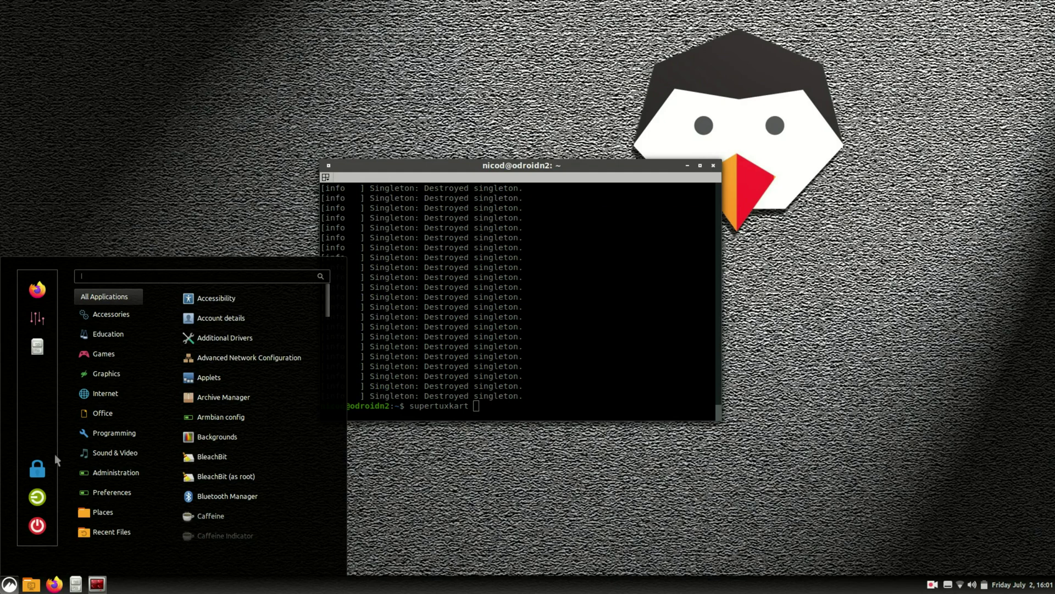
{"action": "left_click", "coordinate": [687, 294]}
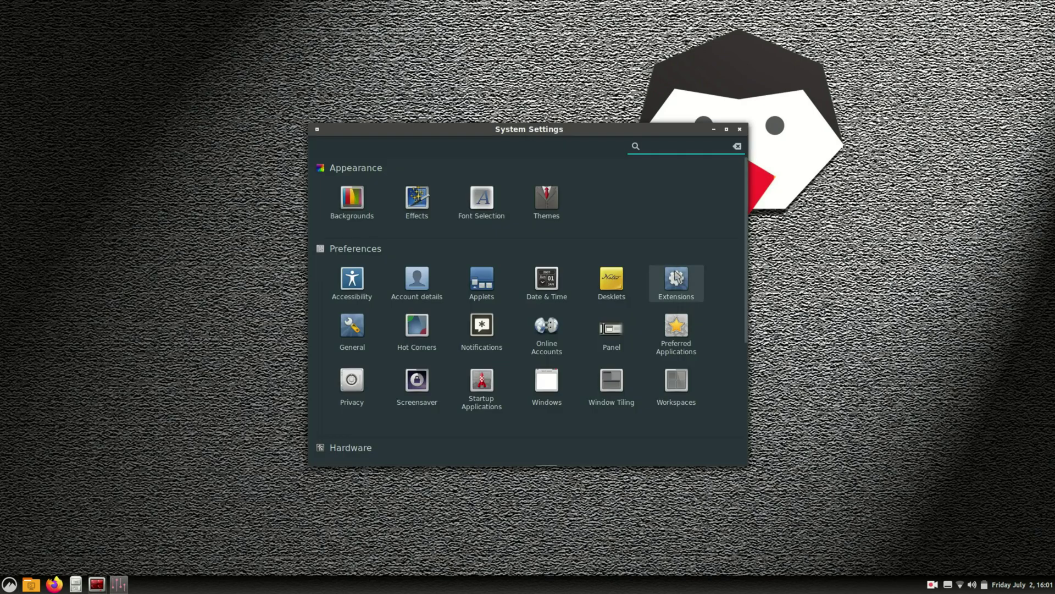
{"action": "left_click", "coordinate": [531, 194]}
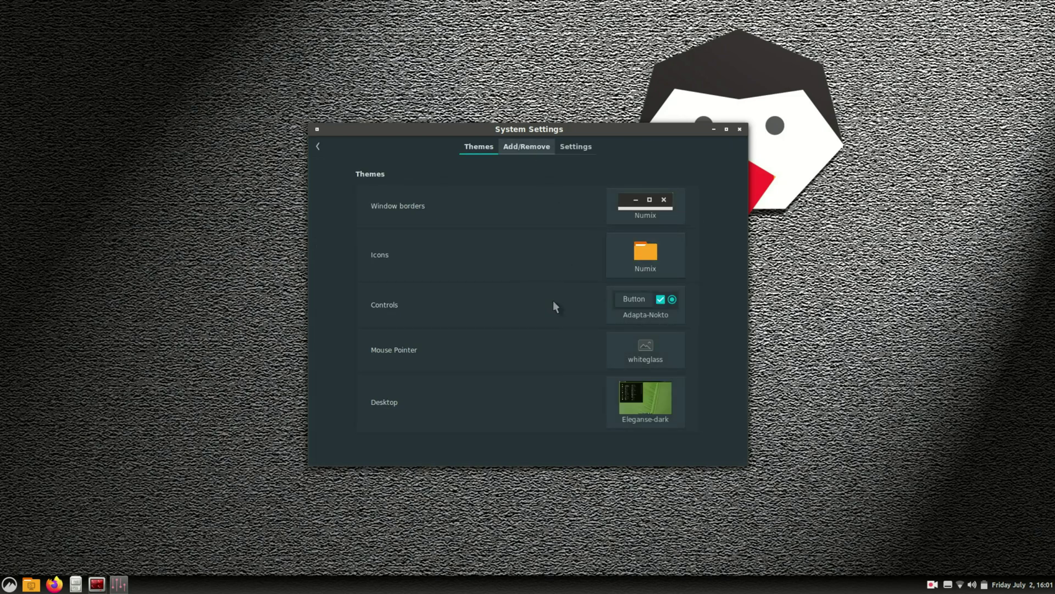
{"action": "scroll", "coordinate": [571, 328], "scroll_direction": "down", "scroll_amount": 6}
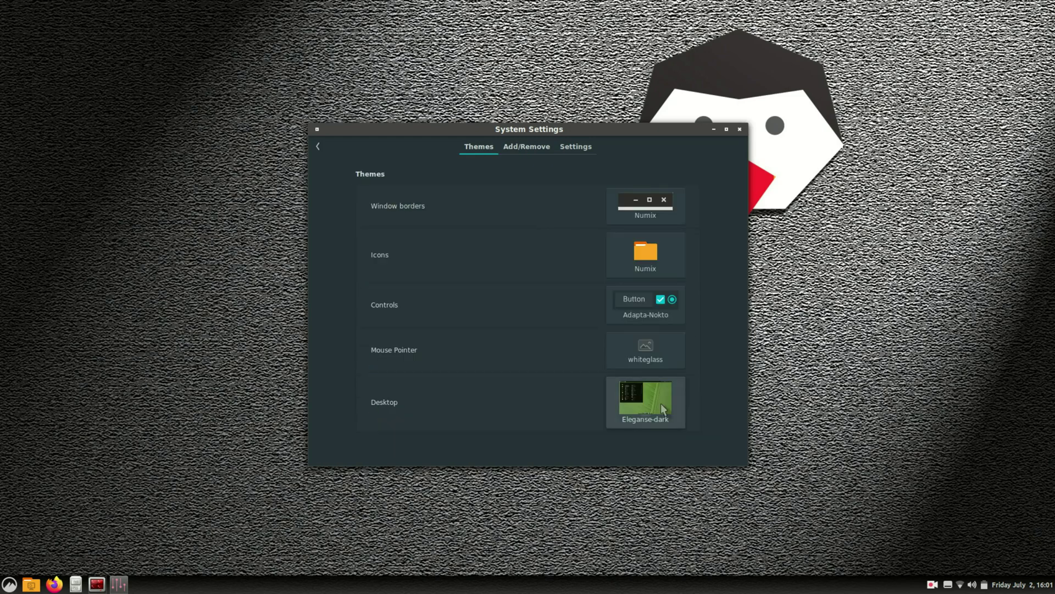
Return to the current theme choices and set the Controls theme to Adapta-Nokto
{"action": "left_click", "coordinate": [661, 404]}
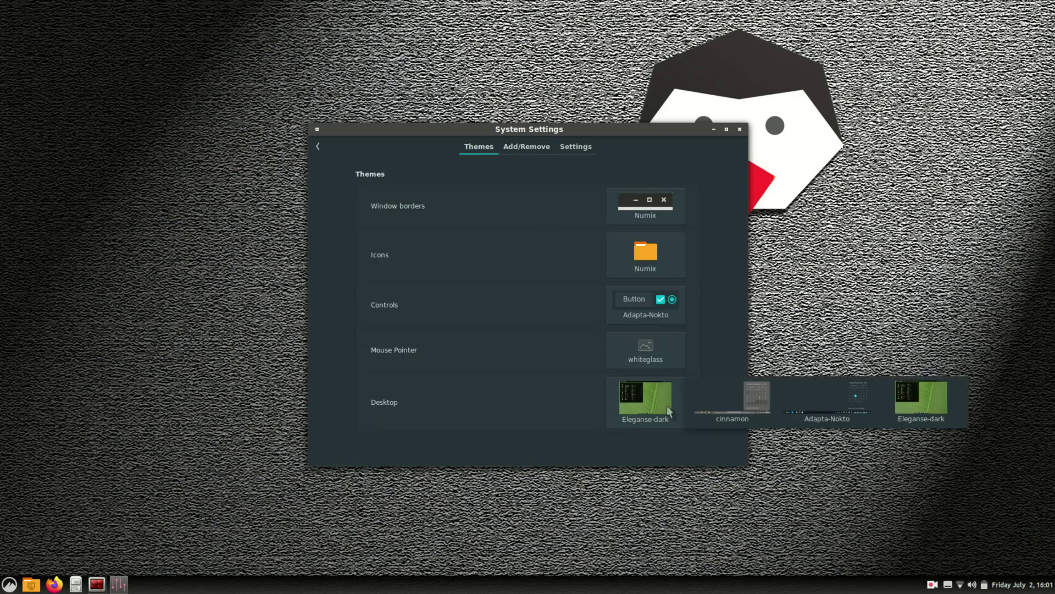
{"action": "left_click", "coordinate": [735, 388]}
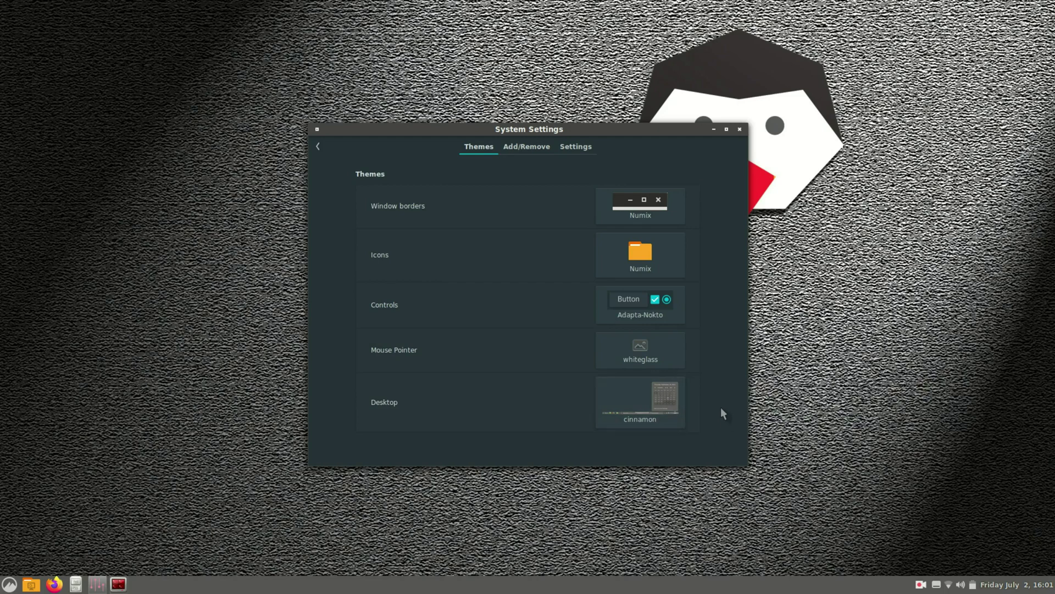
{"action": "left_click", "coordinate": [640, 301]}
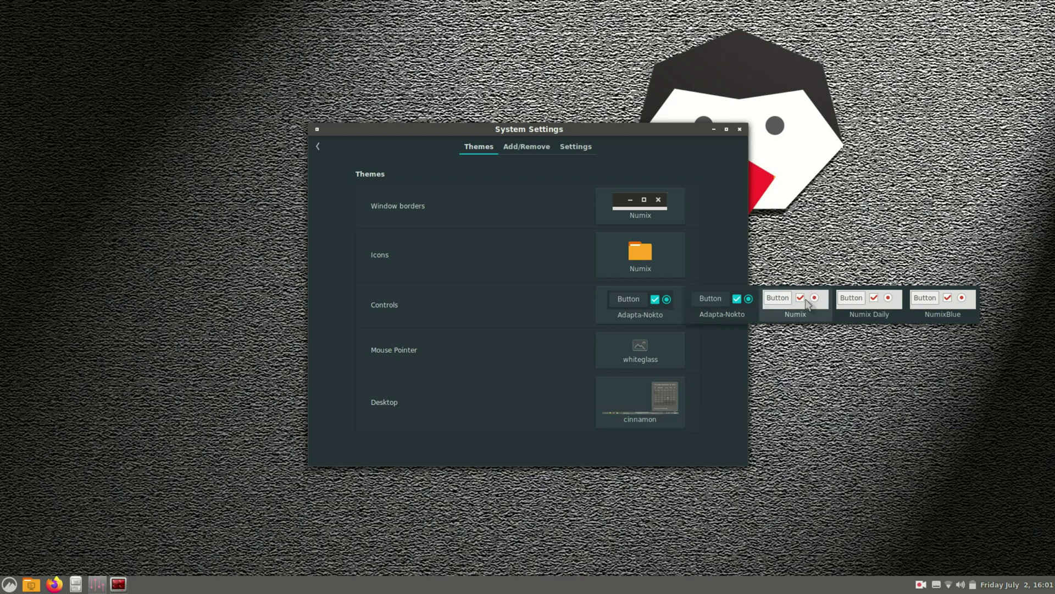
{"action": "left_click", "coordinate": [807, 304]}
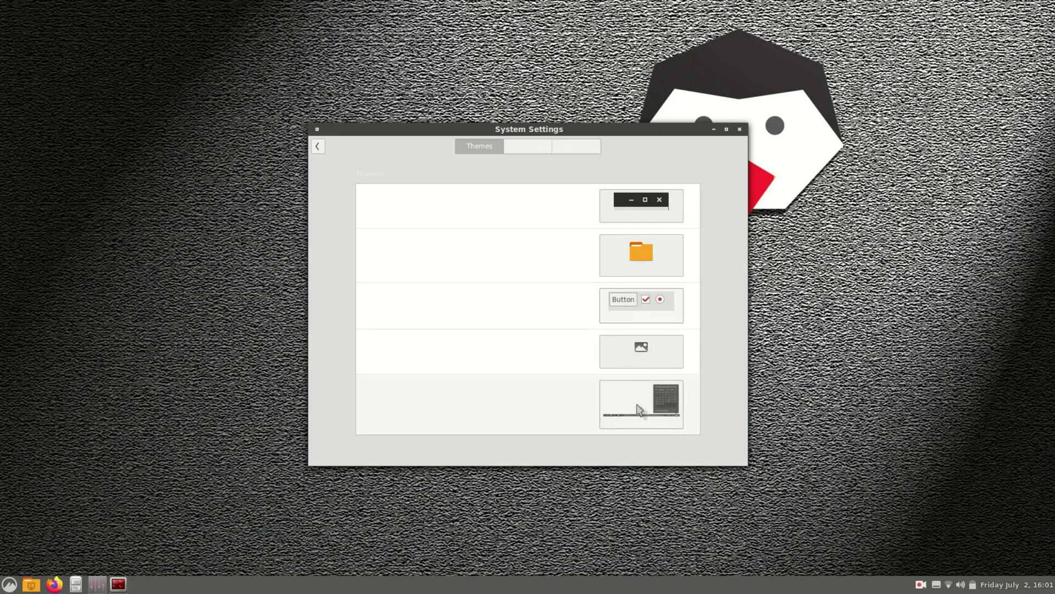
{"action": "left_click", "coordinate": [641, 308]}
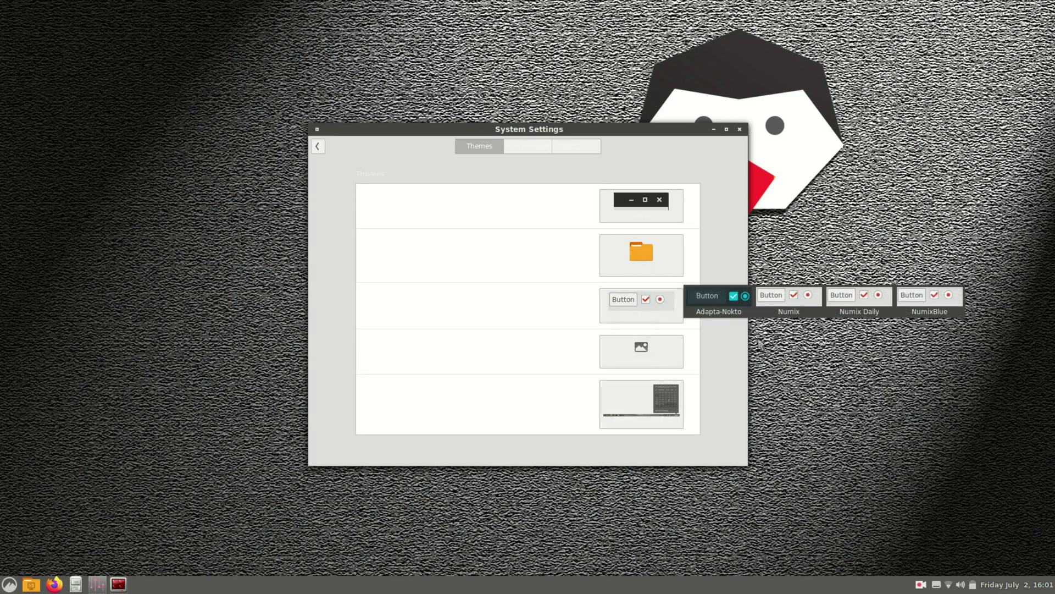
{"action": "left_click", "coordinate": [709, 301]}
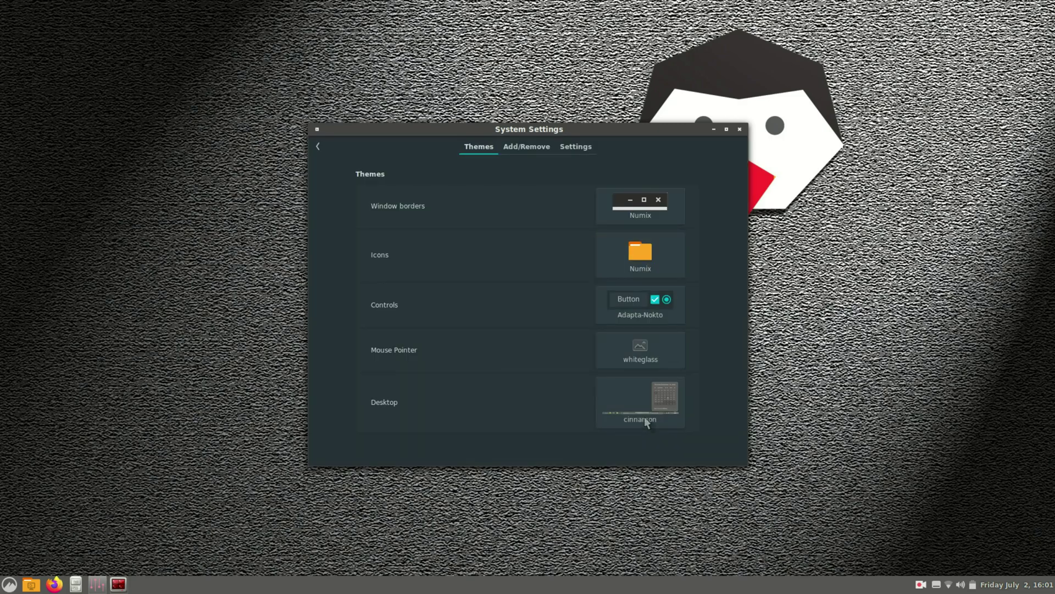
Set the Desktop theme to Adapta-Nokto and close System Settings
{"action": "mouse_move", "coordinate": [705, 407]}
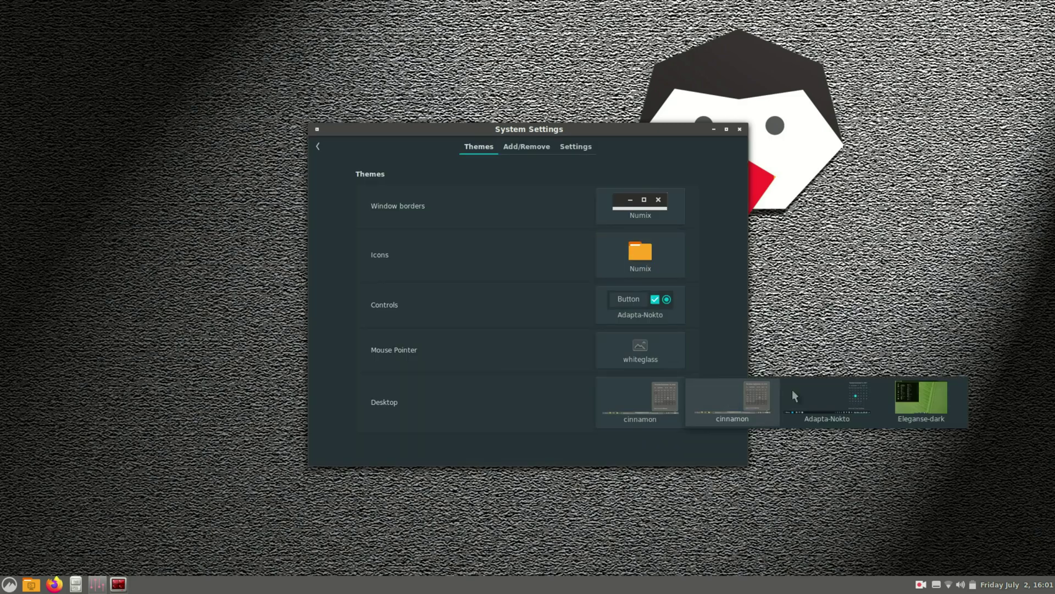
{"action": "left_click", "coordinate": [924, 399]}
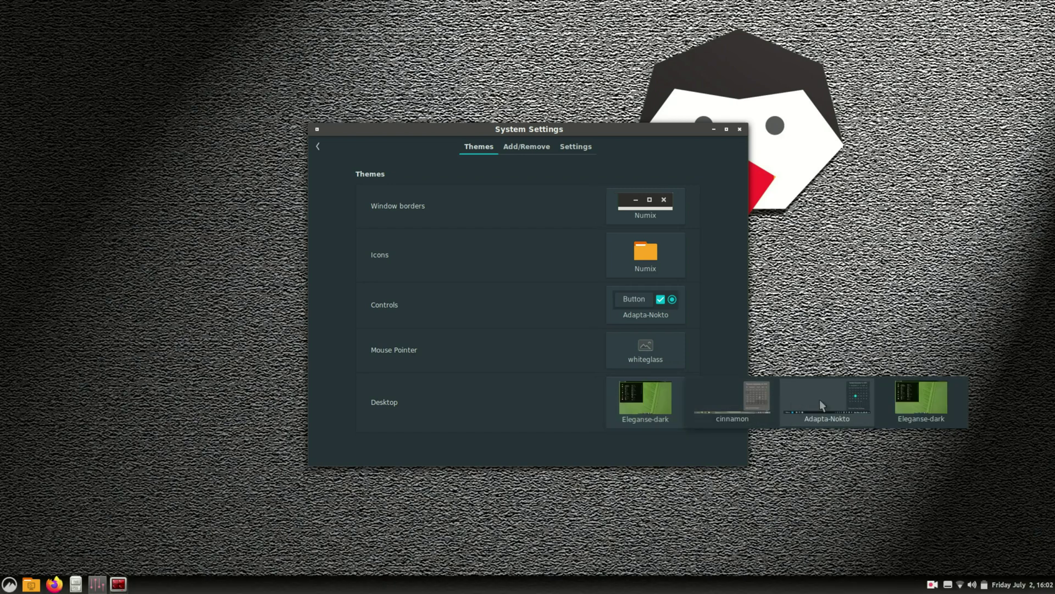
{"action": "left_click", "coordinate": [820, 399]}
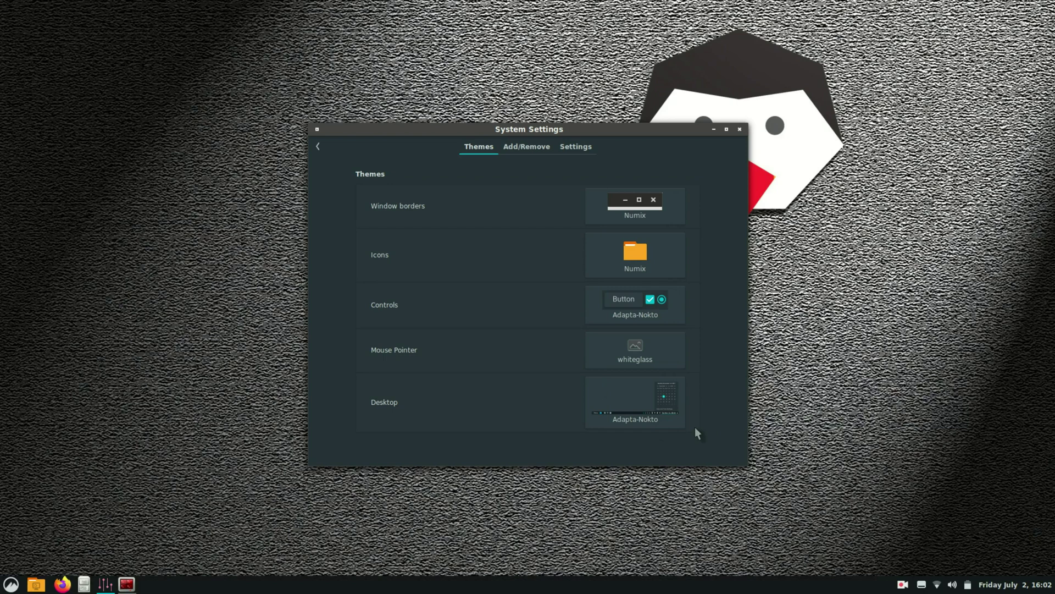
{"action": "left_click", "coordinate": [738, 129]}
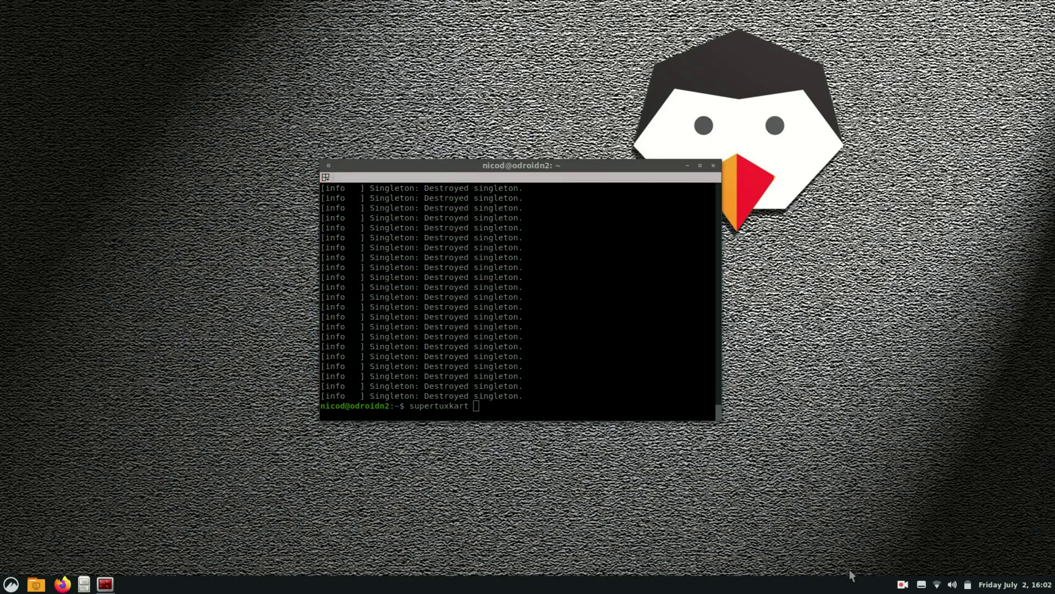
Launch SuperTuxKart by running the supertuxkart command in the terminal
{"action": "left_click", "coordinate": [531, 397]}
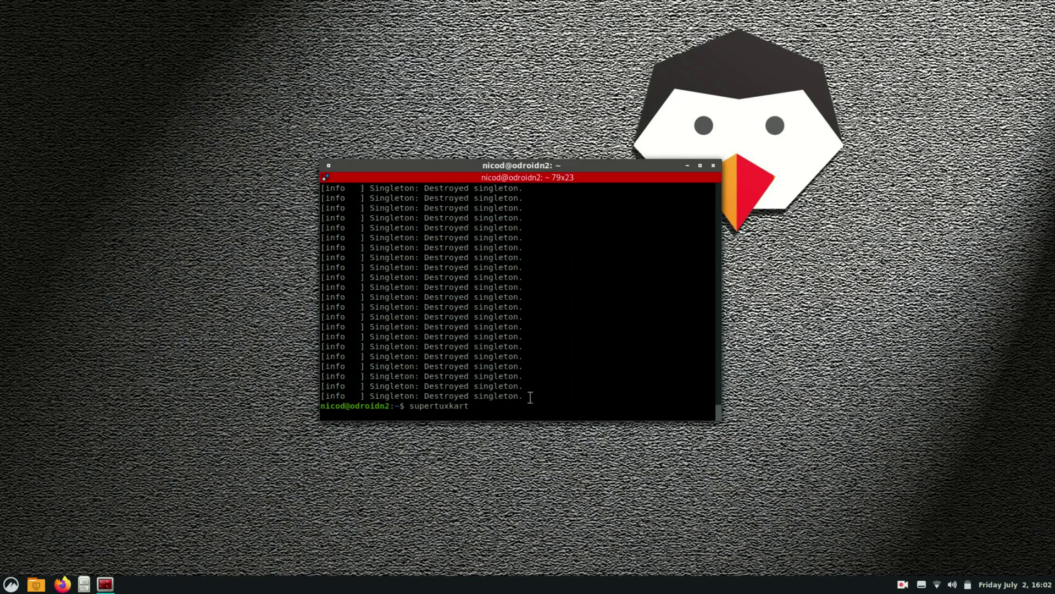
{"action": "key", "text": "Return"}
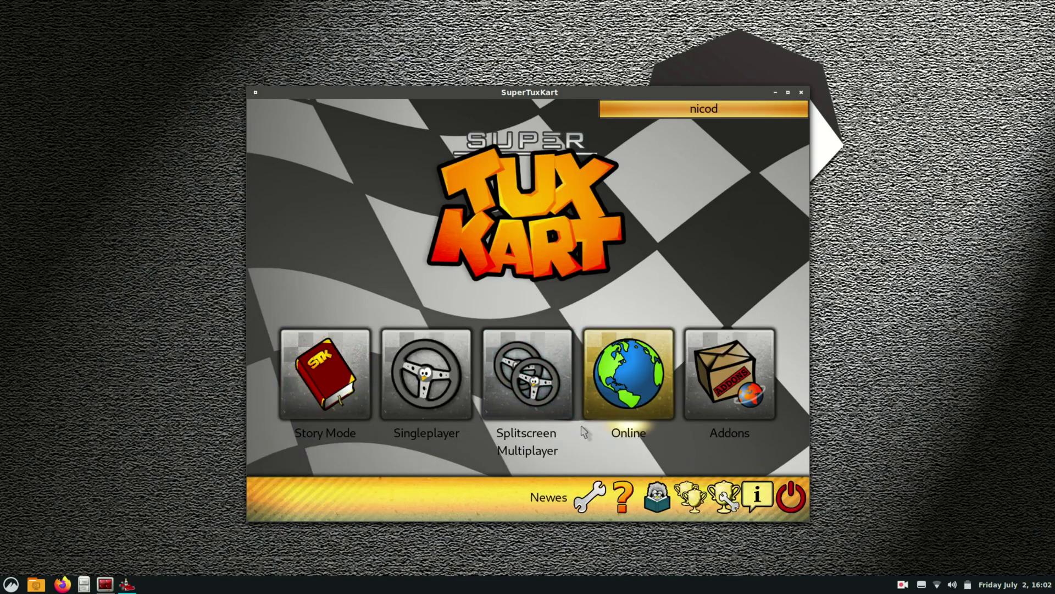
Enable Display FPS in SuperTuxKart's Interface options, view Audio, and return to the main menu
{"action": "left_click", "coordinate": [587, 498]}
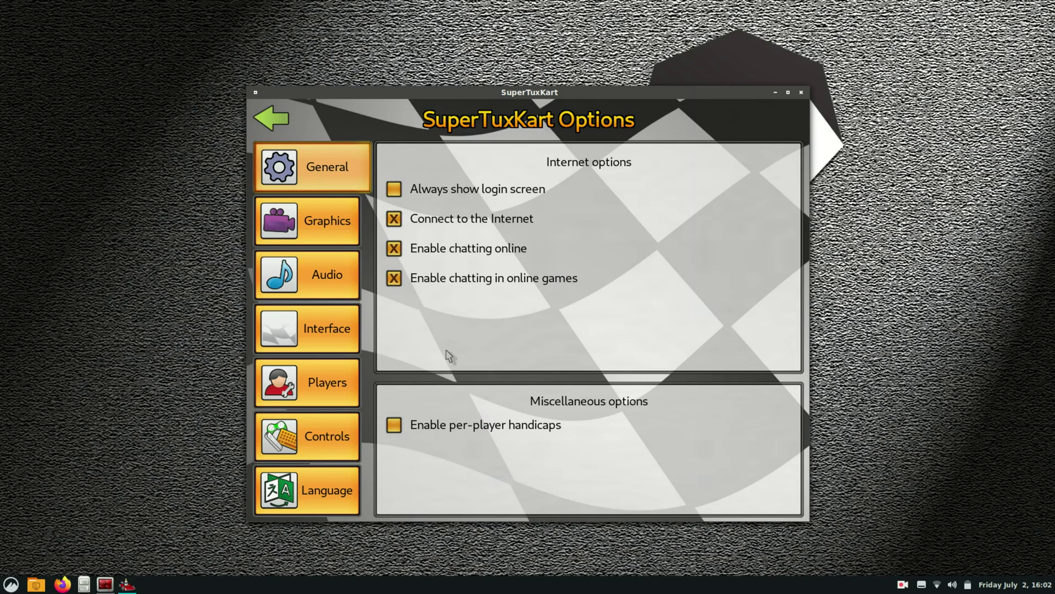
{"action": "left_click", "coordinate": [310, 342]}
{"action": "key", "text": "Right"}
{"action": "key", "text": "Down"}
{"action": "key", "text": "Return"}
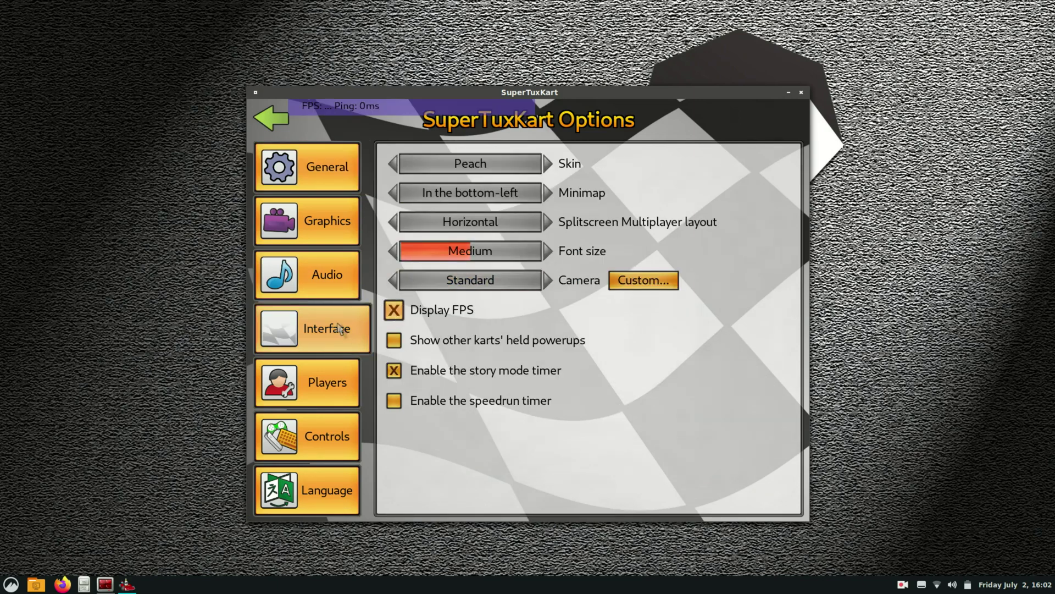
{"action": "left_click", "coordinate": [310, 285]}
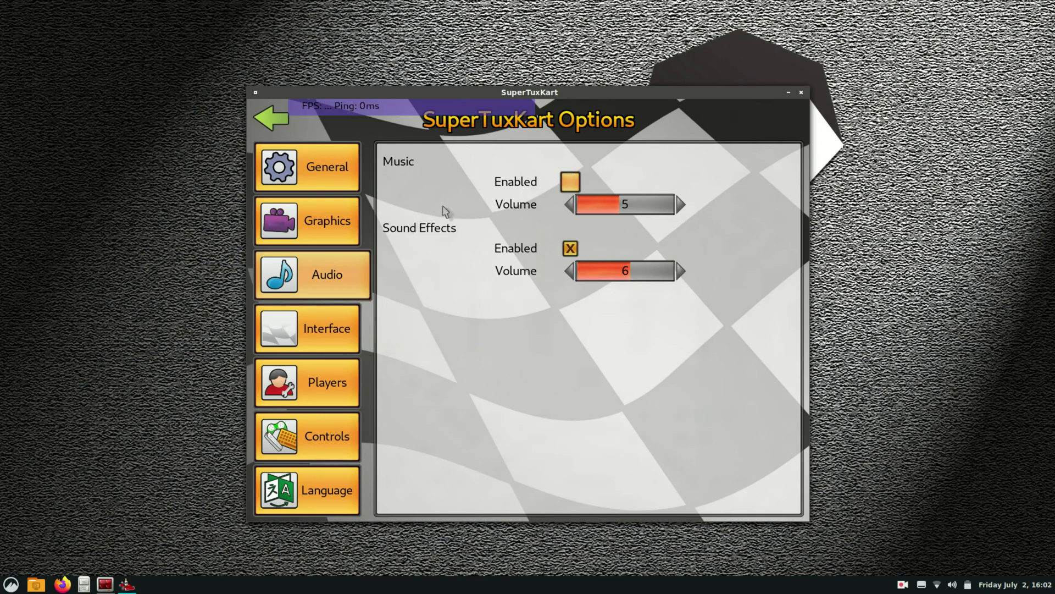
{"action": "left_click", "coordinate": [283, 121]}
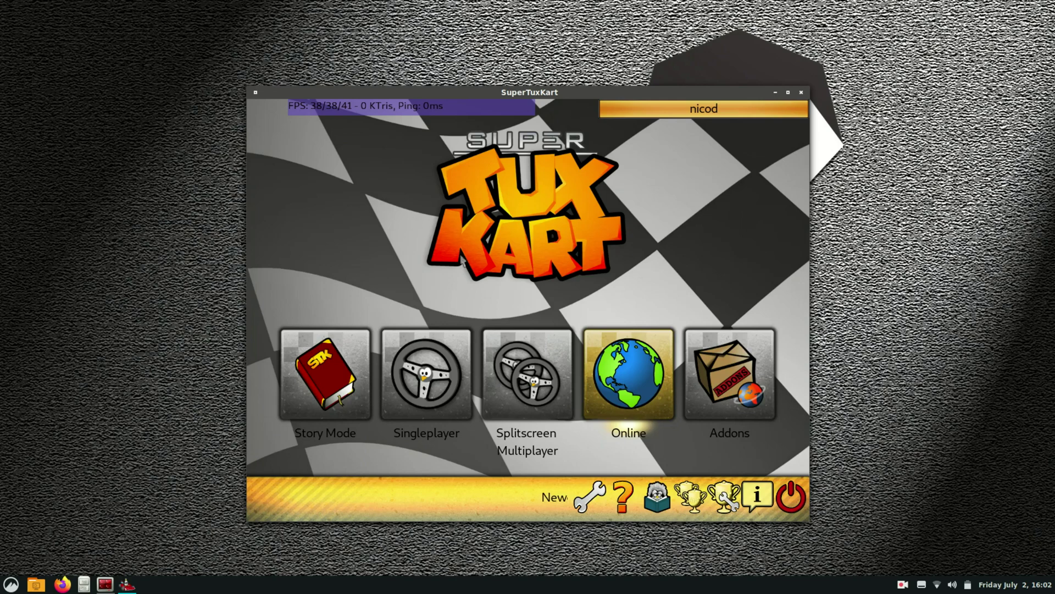
Start a singleplayer Normal Race on Nessie's Pond with the black kart
{"action": "left_click", "coordinate": [411, 415]}
{"action": "left_click", "coordinate": [618, 473]}
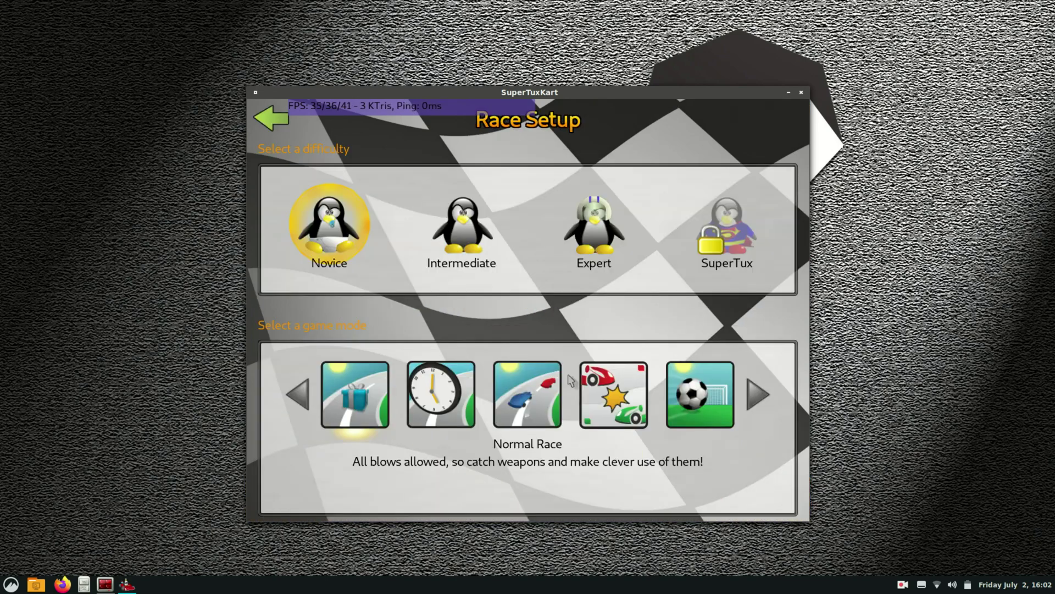
{"action": "left_click", "coordinate": [364, 401]}
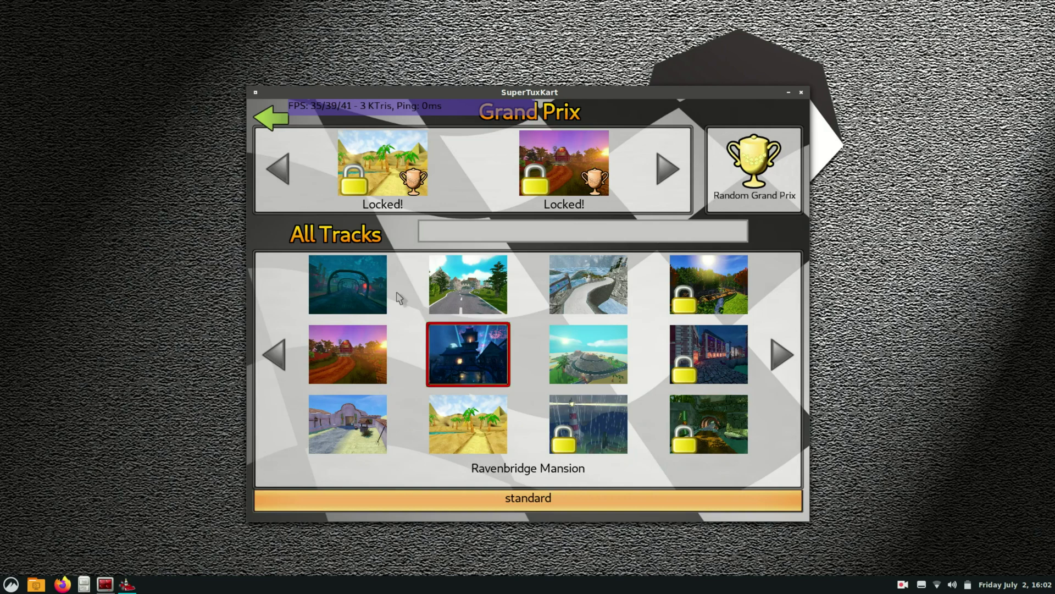
{"action": "left_click", "coordinate": [472, 295]}
{"action": "left_click", "coordinate": [715, 477]}
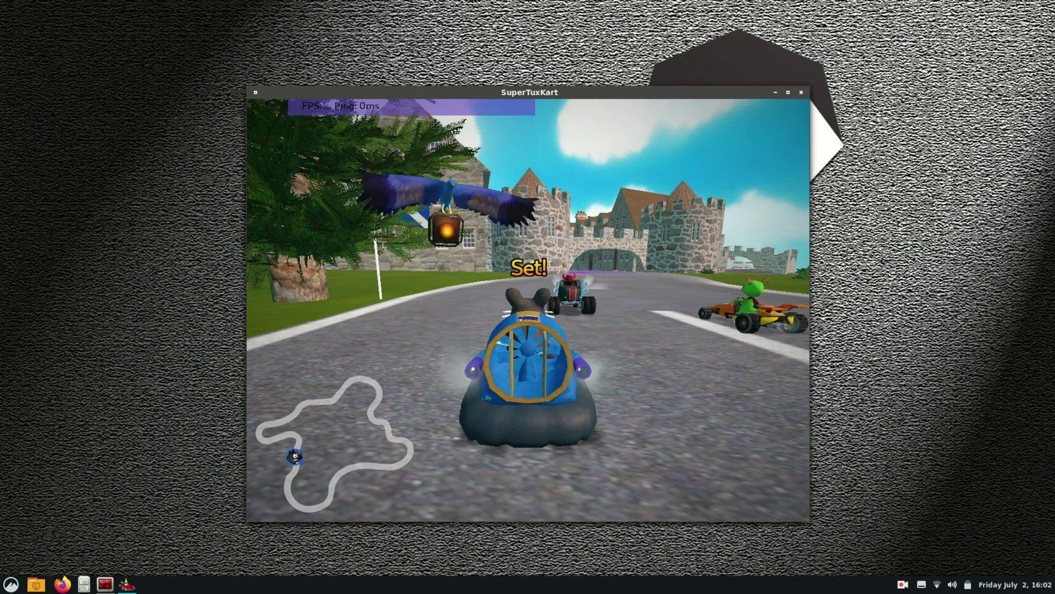
Drive the kart through the castle arch, along the town street and around to the harbour
{"action": "key", "text": "Up"}
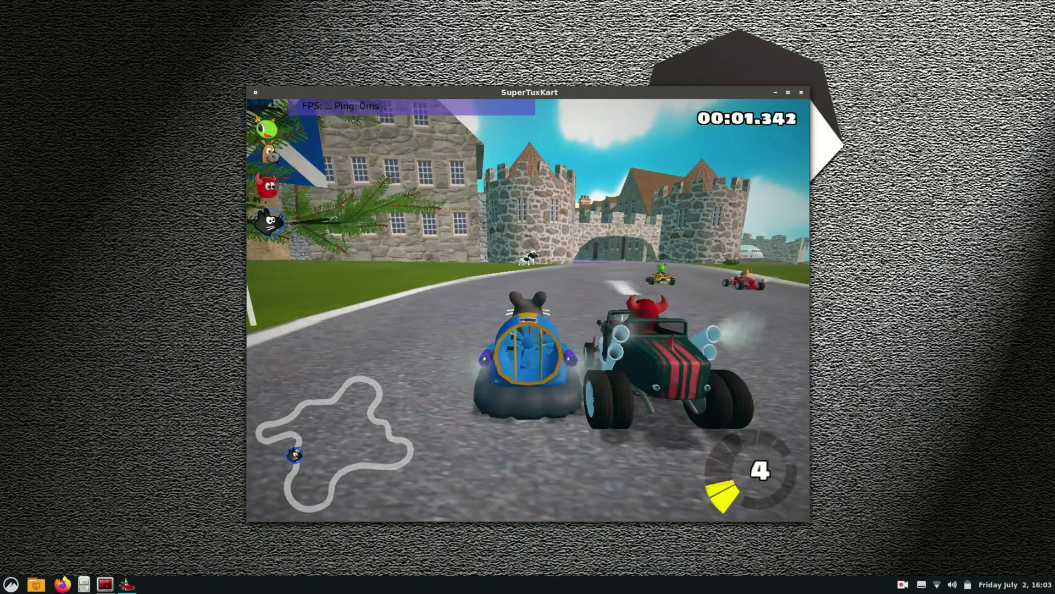
{"action": "key", "text": "Right"}
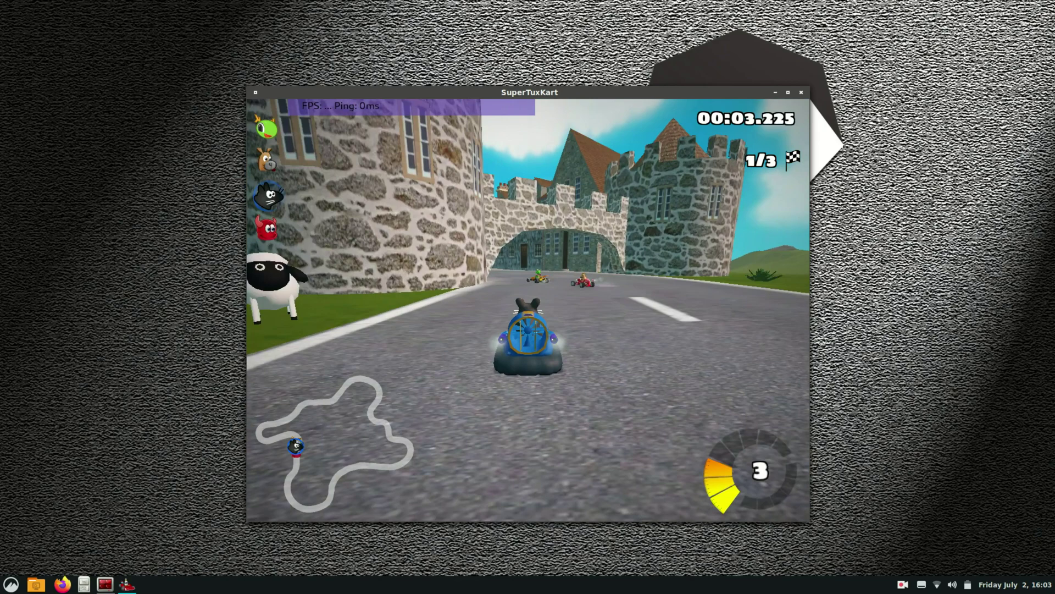
{"action": "key", "text": "Left"}
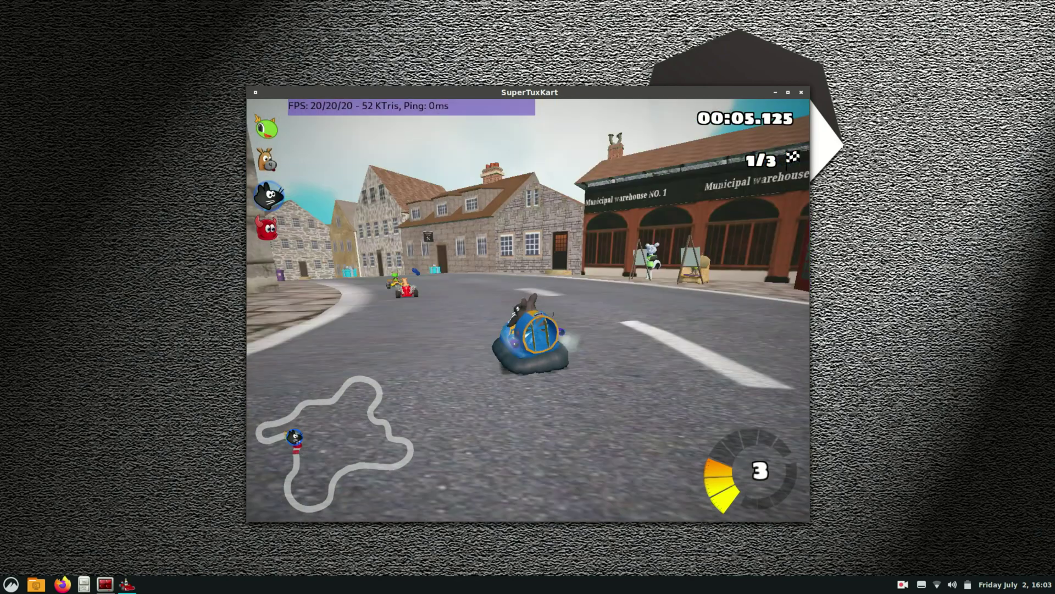
{"action": "key", "text": "Right"}
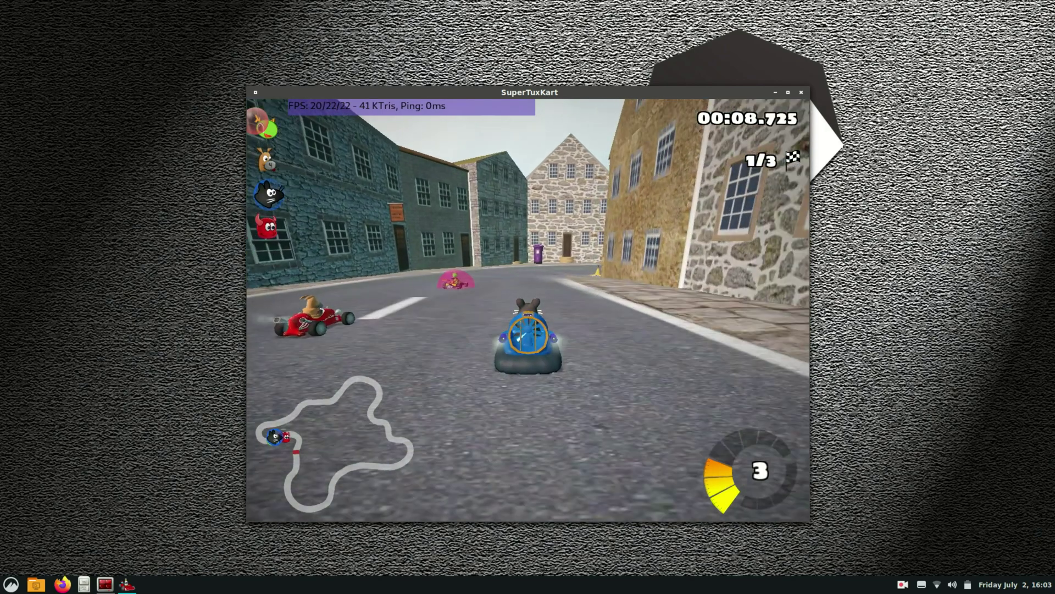
{"action": "key", "text": "Right"}
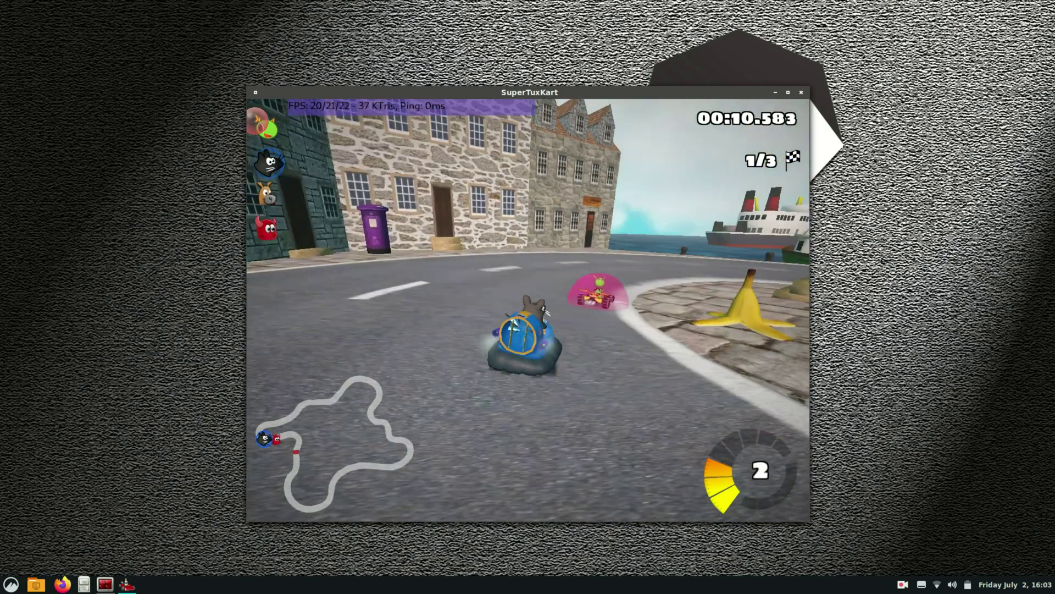
{"action": "key", "text": "Right"}
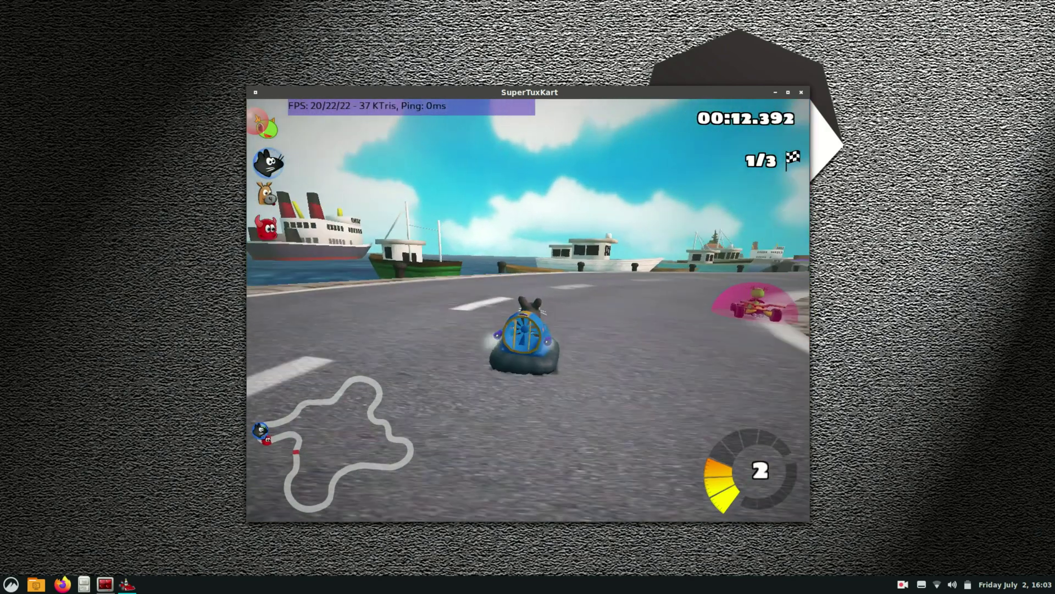
{"action": "key", "text": "Right"}
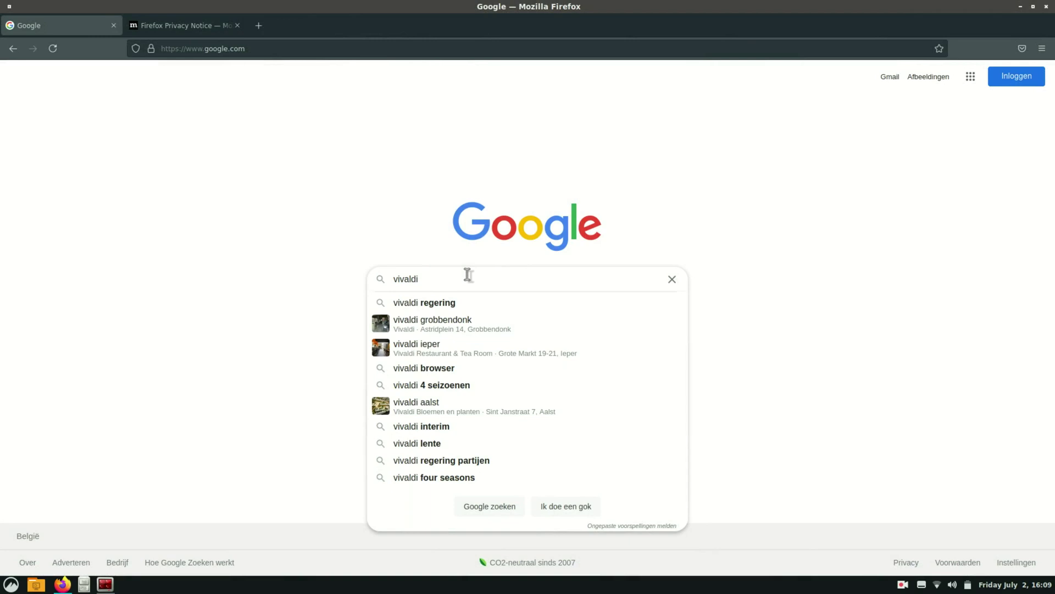
Search for 'vivaldi snapshot' and open the Reader and Tabs improvements snapshot article
{"action": "type", "text": "snapshot"}
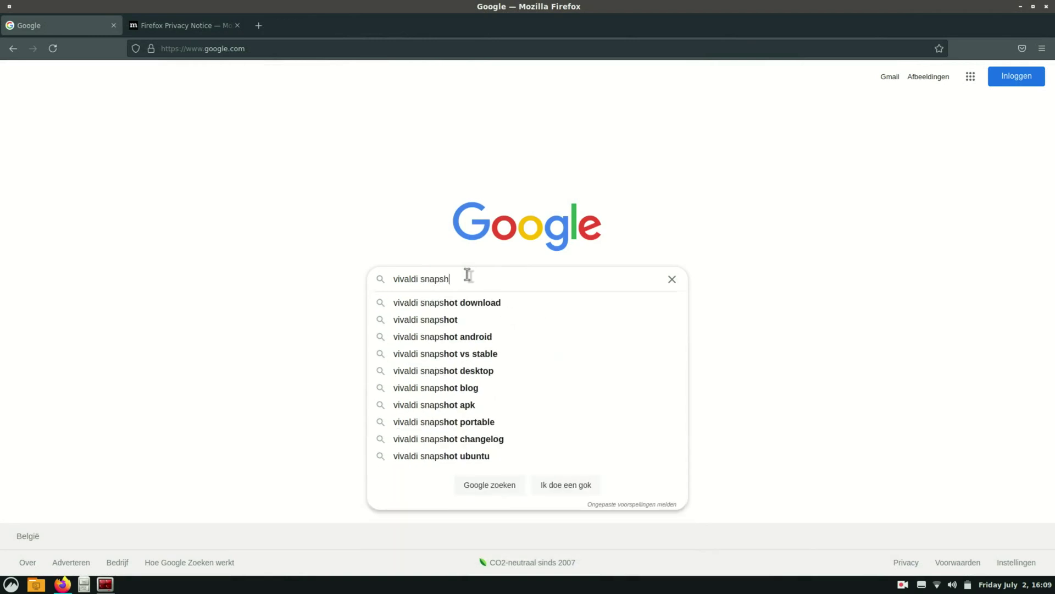
{"action": "key", "text": "Return"}
{"action": "left_click", "coordinate": [202, 201]}
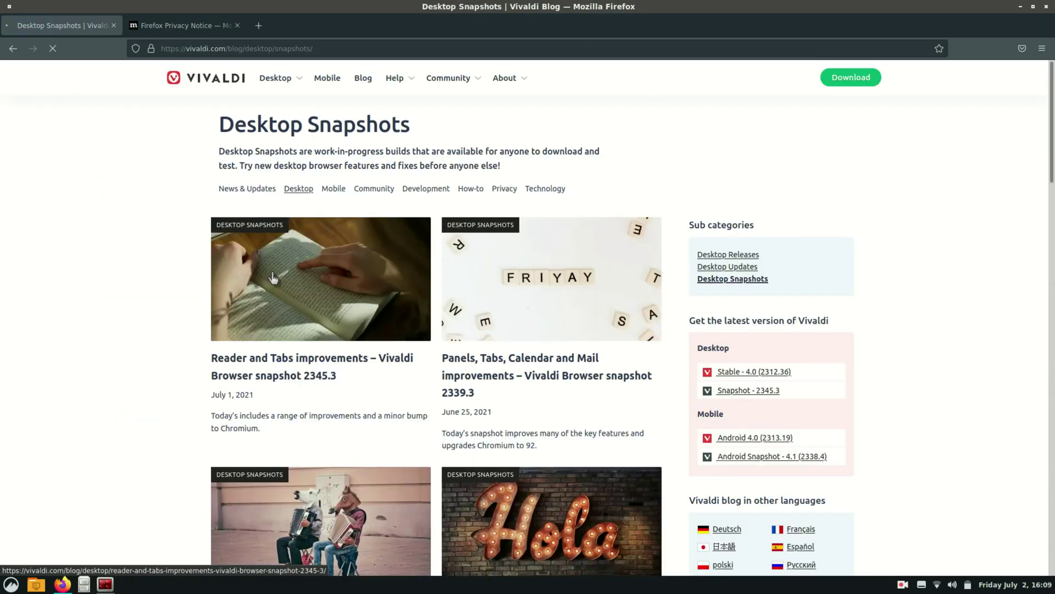
{"action": "left_click", "coordinate": [273, 278]}
Save the DEB ARM64-bit package from the article to disk
{"action": "scroll", "coordinate": [682, 307], "scroll_direction": "down", "scroll_amount": 5}
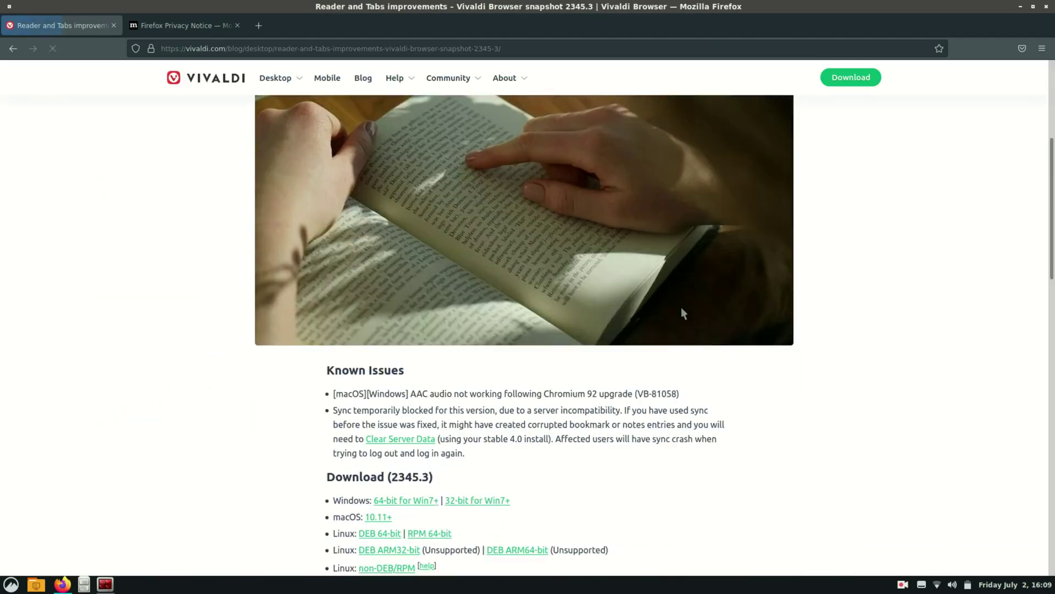
{"action": "scroll", "coordinate": [681, 307], "scroll_direction": "down", "scroll_amount": 5}
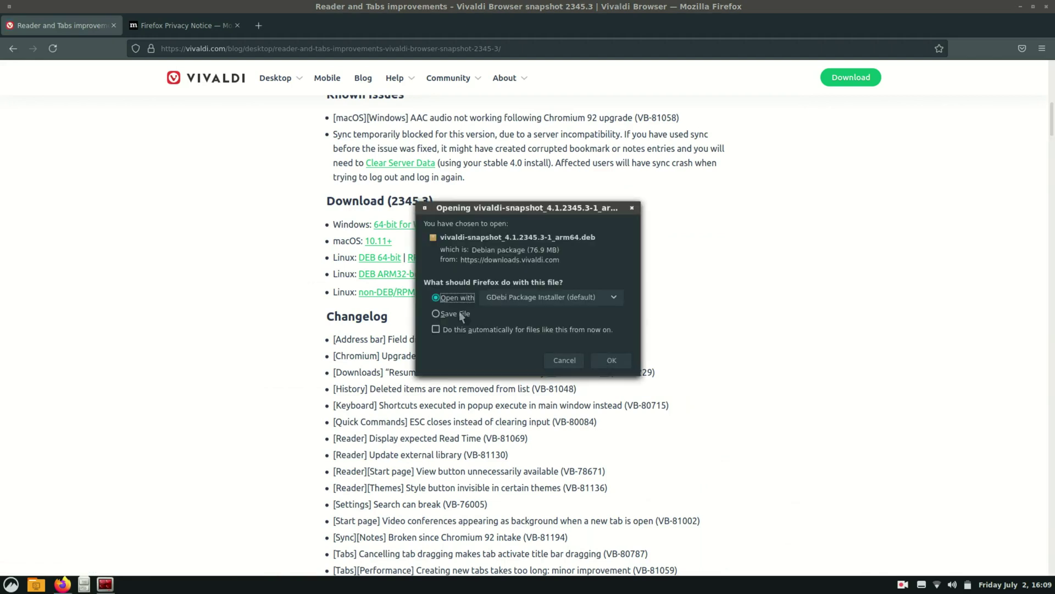
{"action": "left_click", "coordinate": [460, 311]}
{"action": "left_click", "coordinate": [613, 360]}
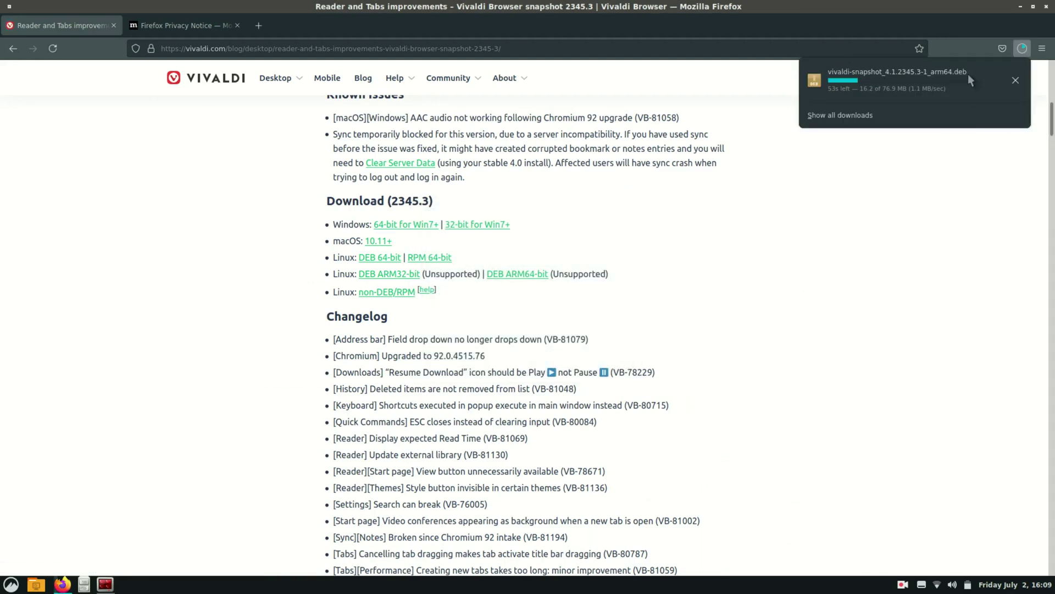
In the terminal, install the vivaldi-snapshot .deb from the Downloads folder with dpkg
{"action": "left_click", "coordinate": [1020, 7]}
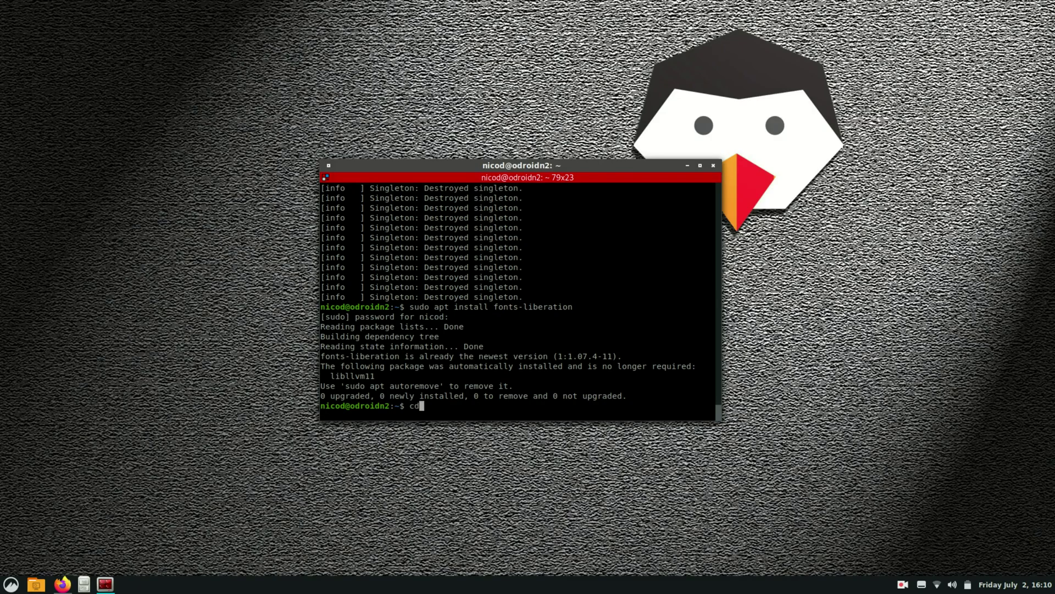
{"action": "type", "text": "zn"}
{"action": "key", "text": "Tab"}
{"action": "key", "text": "Return"}
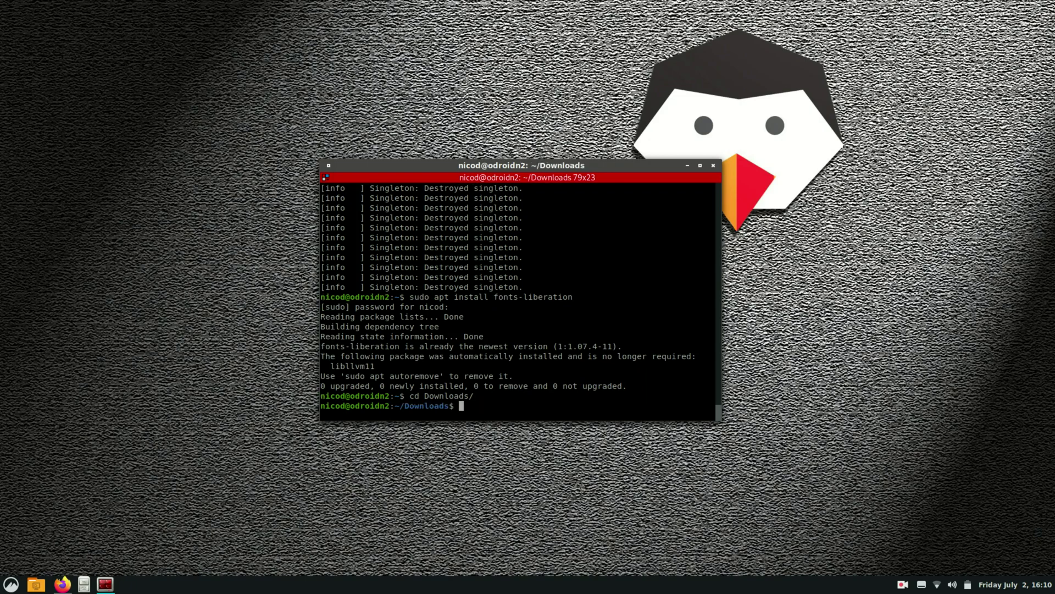
{"action": "type", "text": "ls"}
{"action": "key", "text": "Return"}
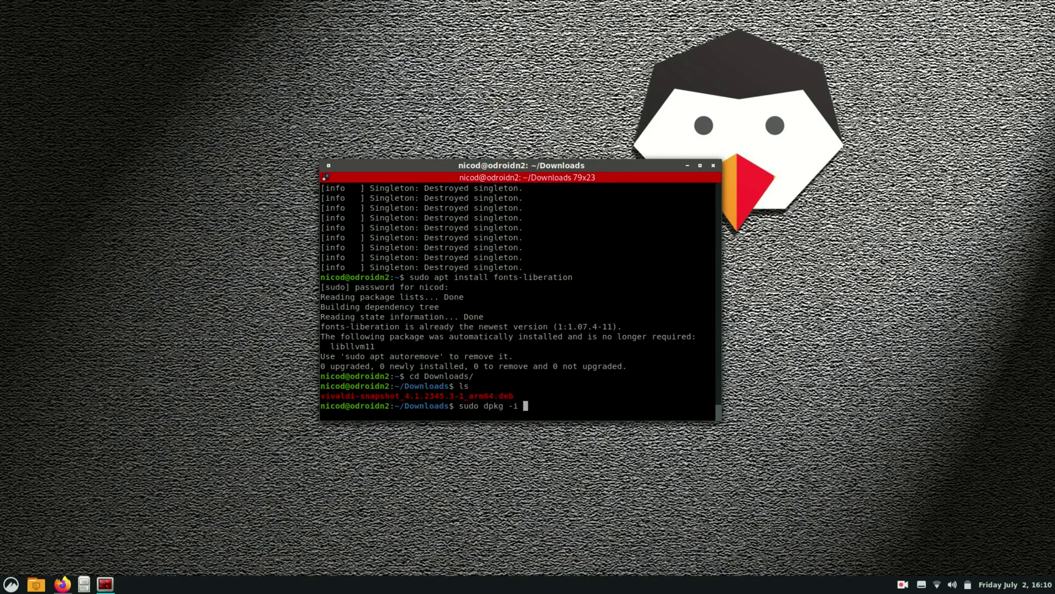
{"action": "key", "text": "Tab"}
{"action": "key", "text": "Return"}
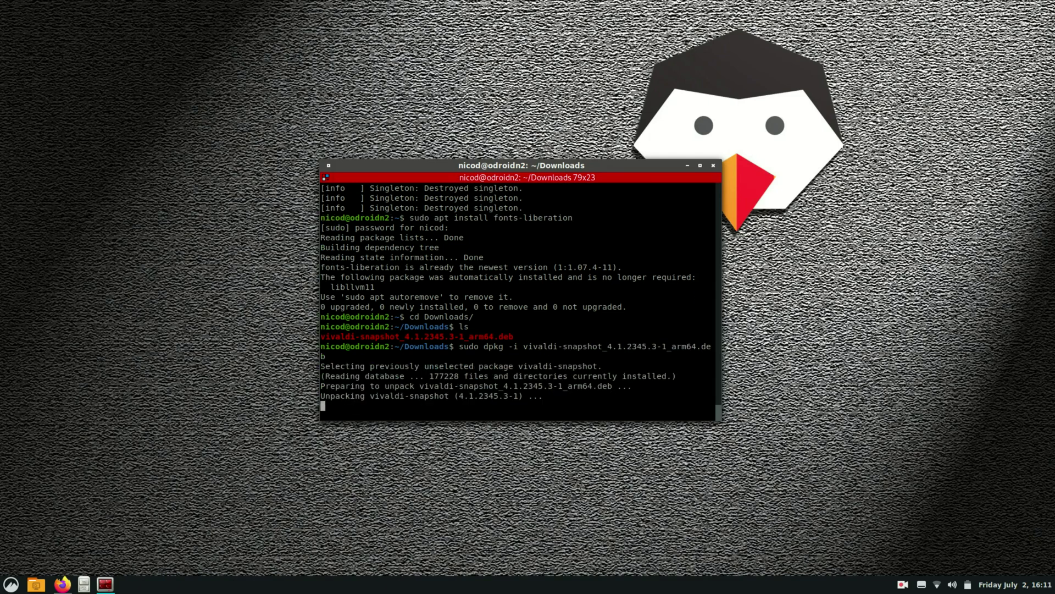
Launch Vivaldi (snapshot) from the Internet applications menu
{"action": "left_click", "coordinate": [11, 584]}
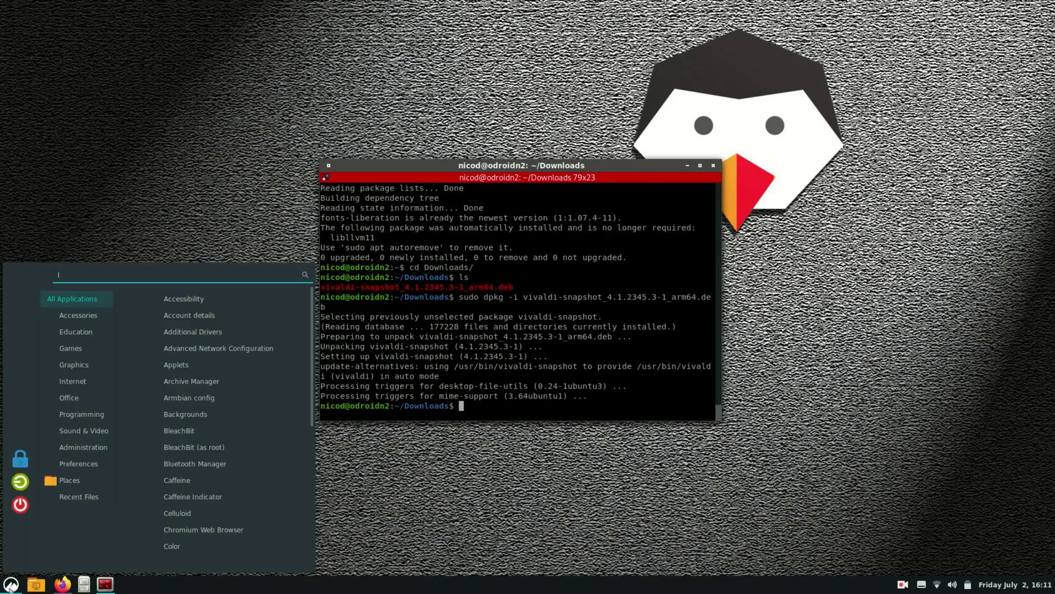
{"action": "left_click", "coordinate": [81, 382]}
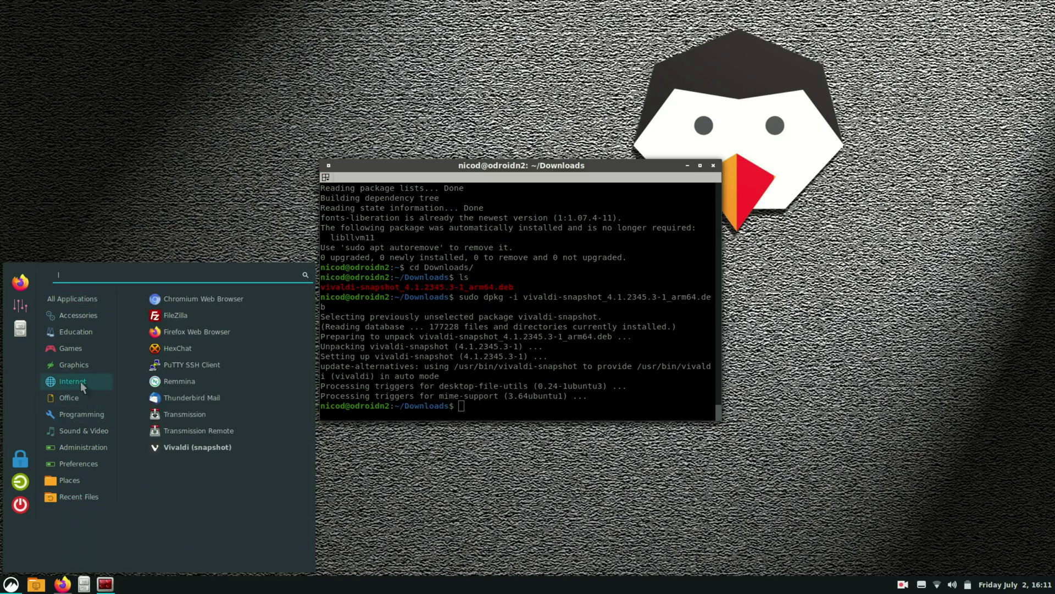
{"action": "left_click", "coordinate": [199, 447]}
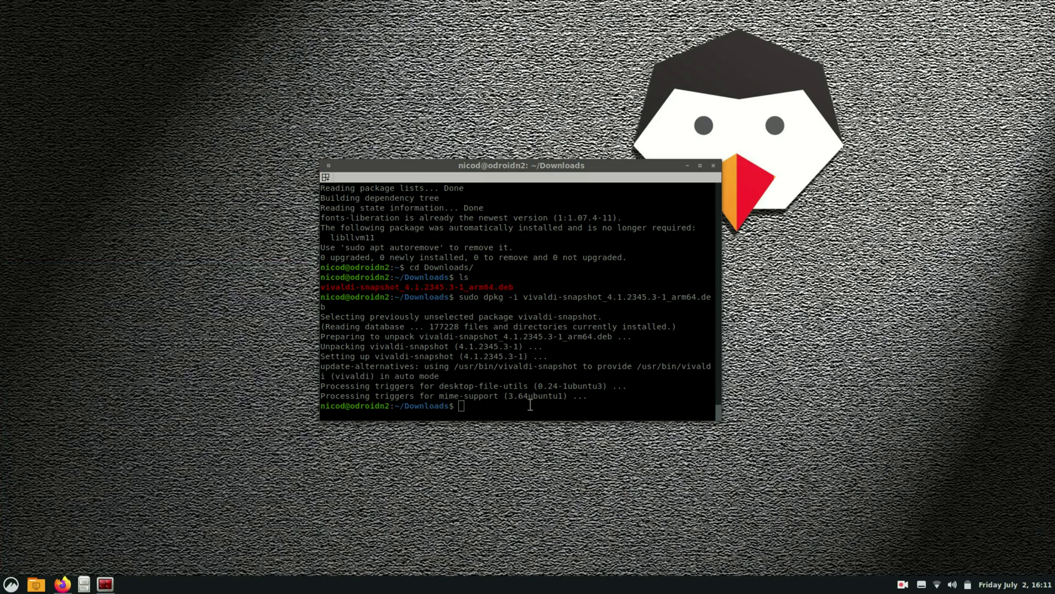
Load vivaldi://gpu and highlight the Canvas, Compositing and Out-of-process Rasterization status lines
{"action": "type", "text": "vivaldi://"}
{"action": "type", "text": "gpu"}
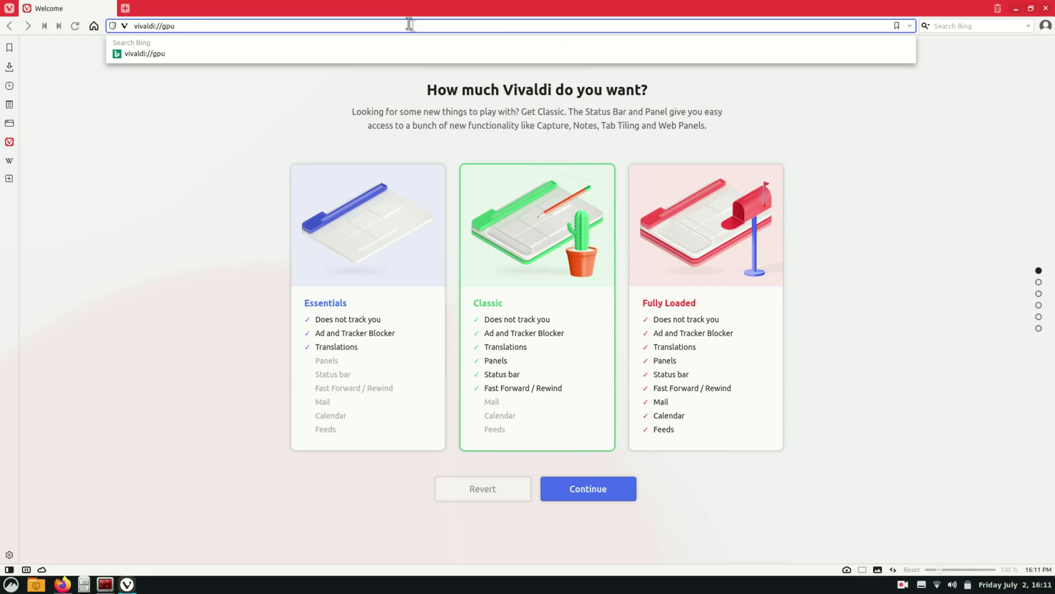
{"action": "key", "text": "Return"}
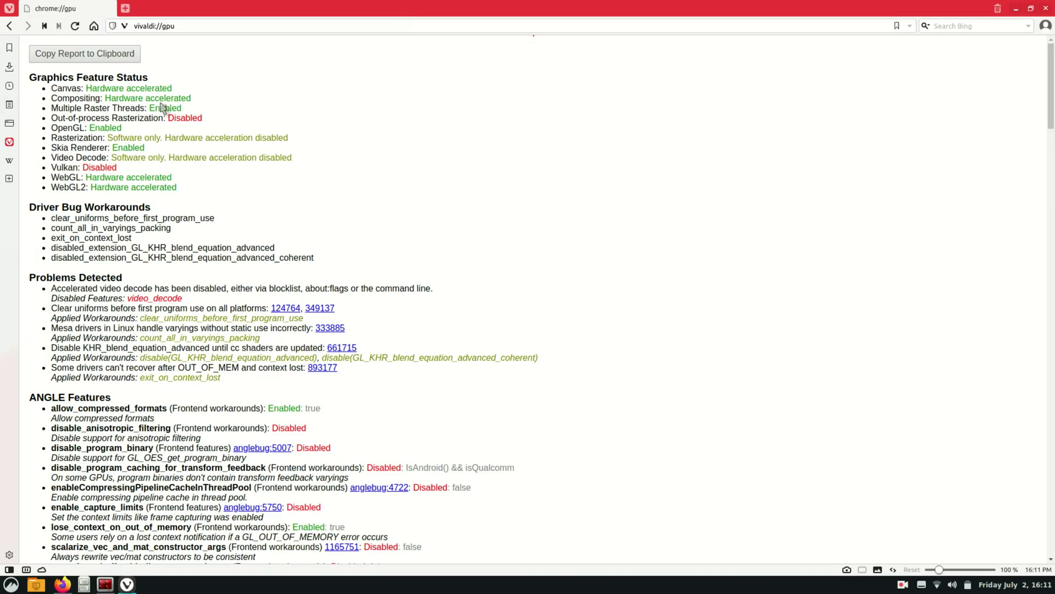
{"action": "left_click_drag", "start_coordinate": [51, 87], "coordinate": [219, 117]}
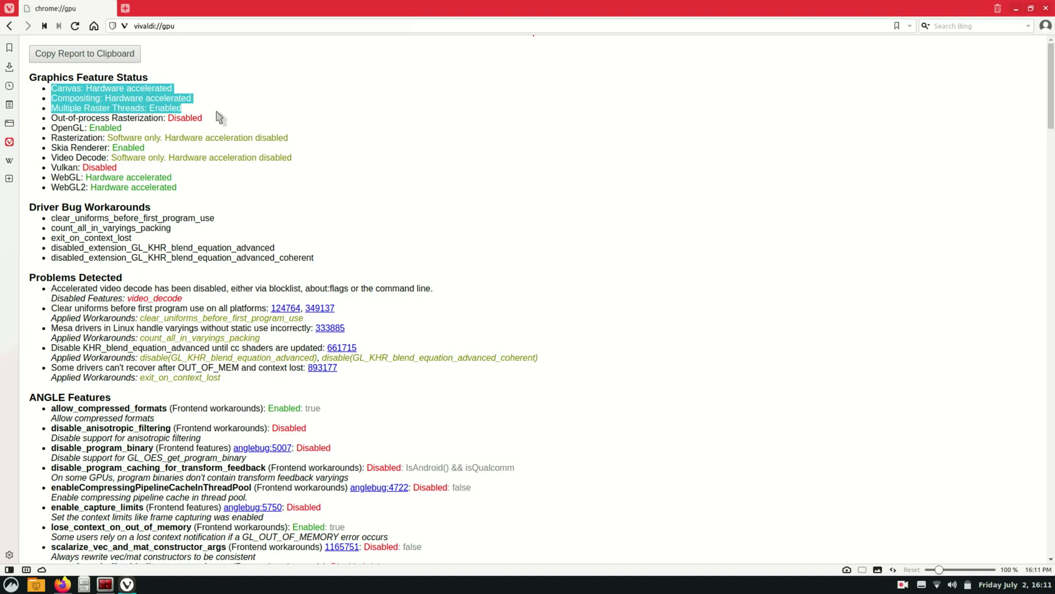
{"action": "triple_click", "coordinate": [145, 122]}
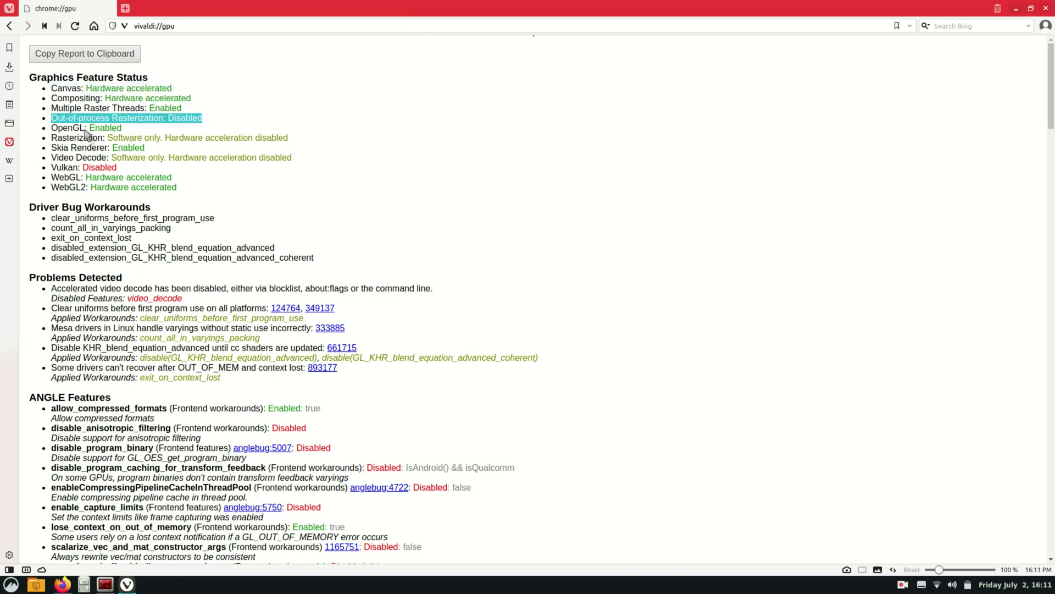
{"action": "left_click", "coordinate": [149, 144]}
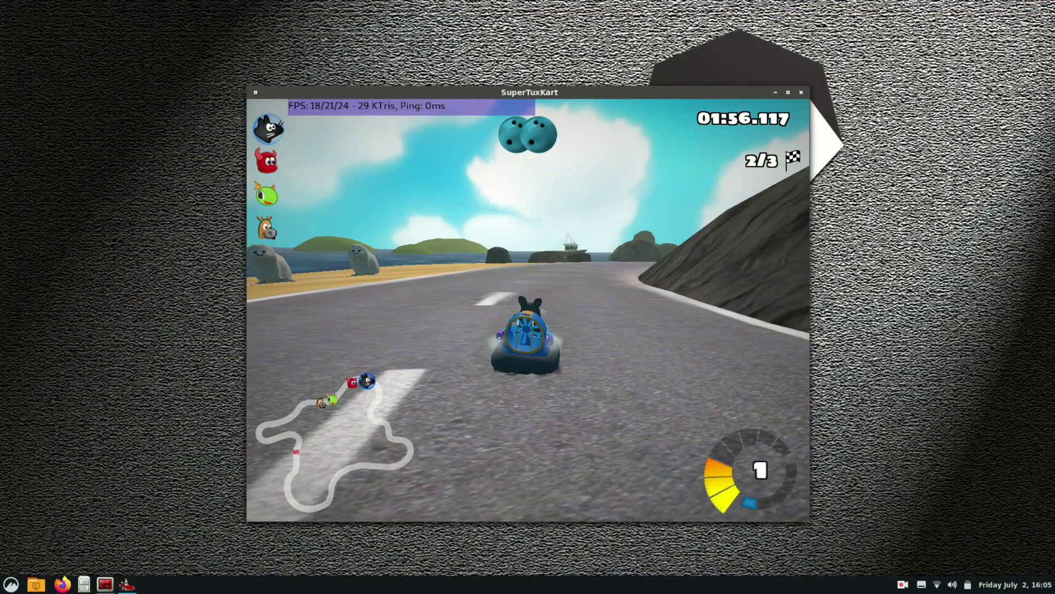
Steer the kart through the lap 2 curves, past the lighthouse and cliffs into the tunnel
{"action": "key", "text": "Up"}
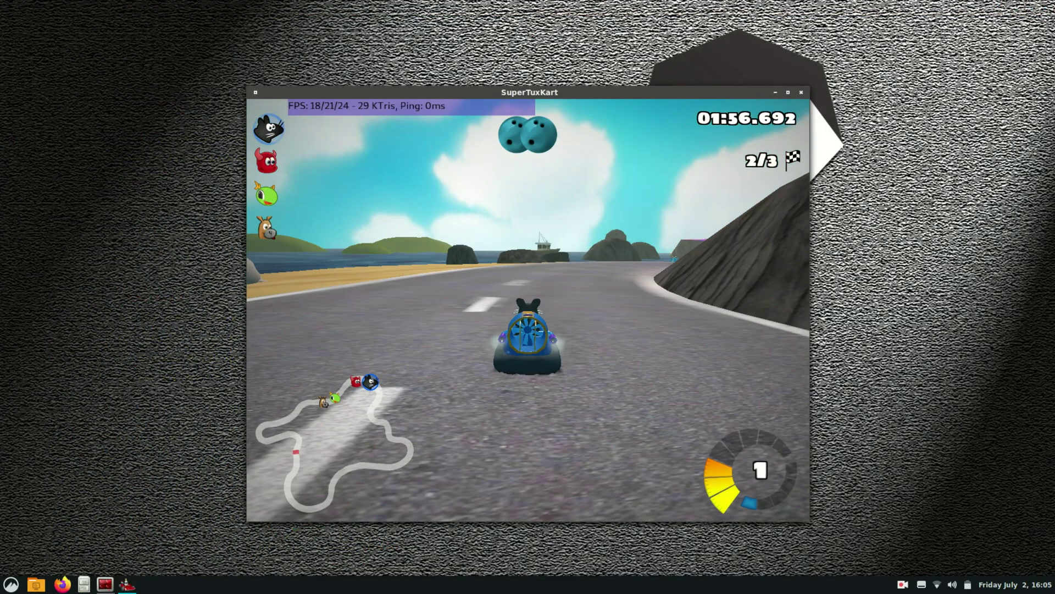
{"action": "key", "text": "Left"}
{"action": "key", "text": "Up"}
{"action": "key", "text": "Right"}
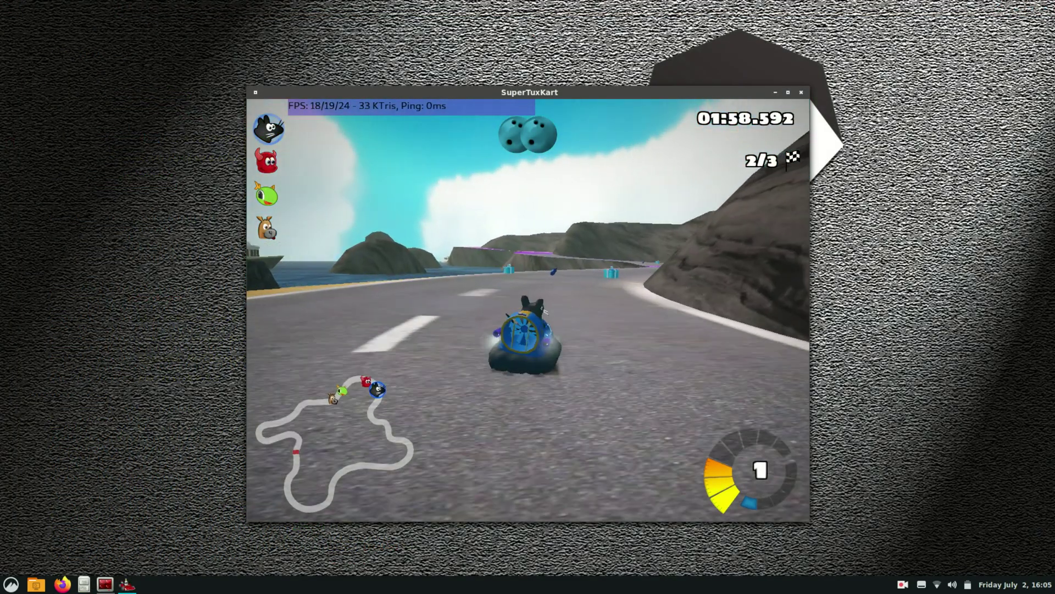
{"action": "key", "text": "Up"}
{"action": "key", "text": "Right"}
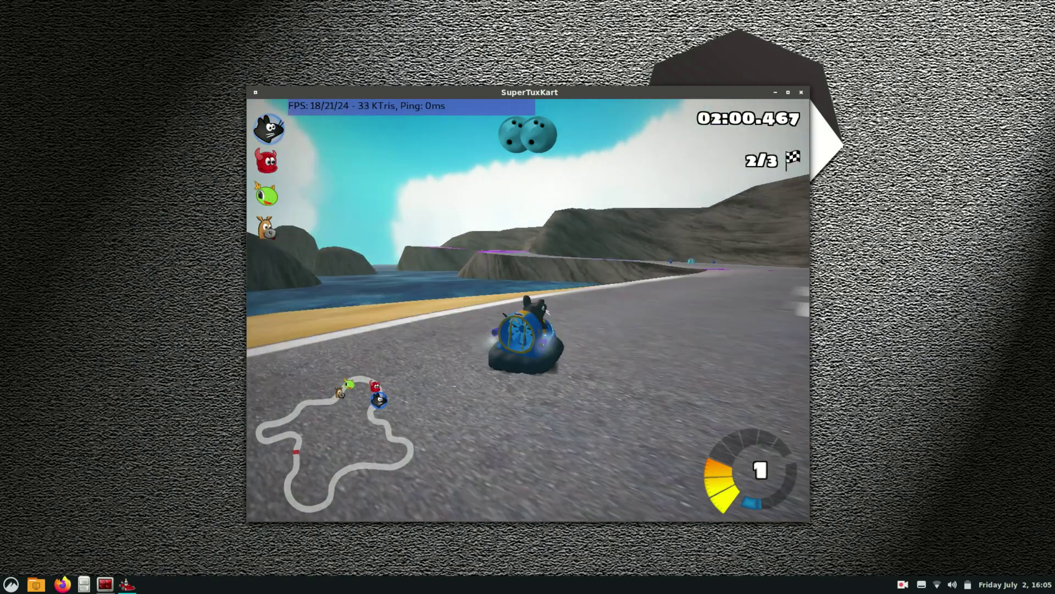
{"action": "key", "text": "Up"}
{"action": "key", "text": "Left"}
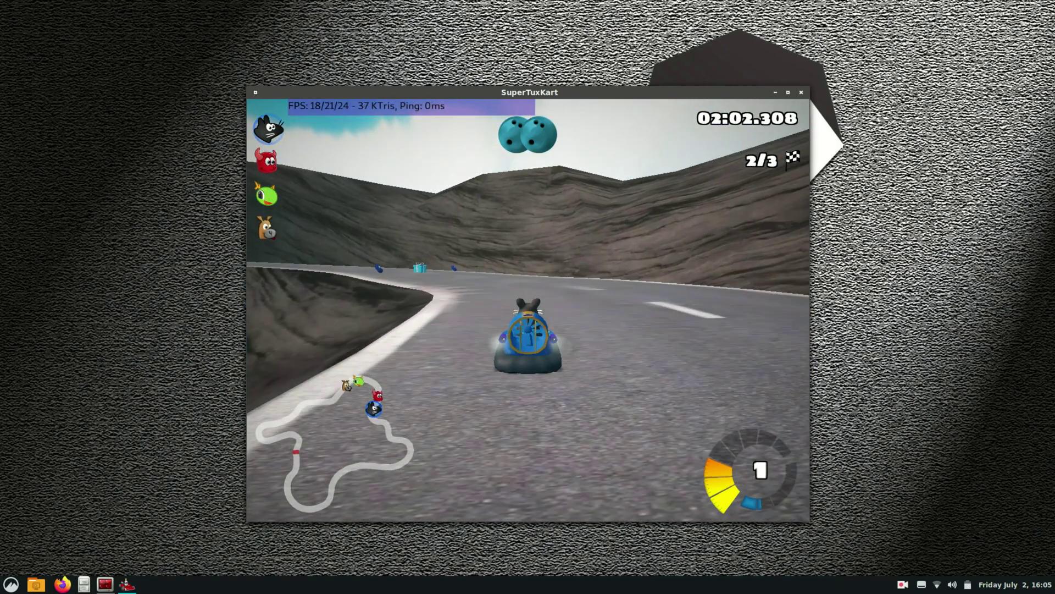
{"action": "key", "text": "Up"}
{"action": "key", "text": "Left"}
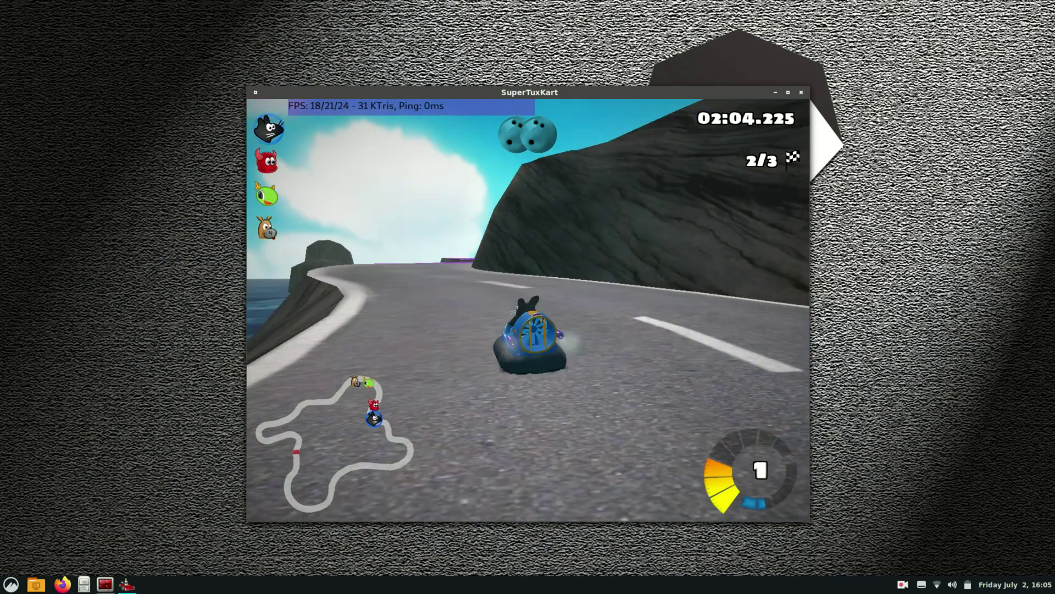
{"action": "key", "text": "Up"}
{"action": "key", "text": "Right"}
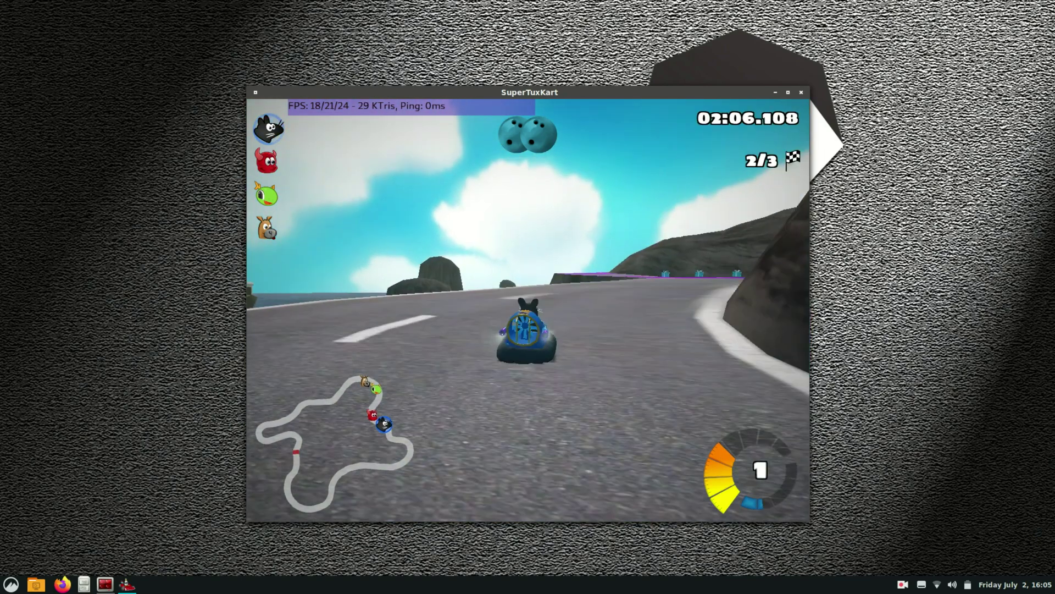
{"action": "key", "text": "Up"}
{"action": "key", "text": "Right"}
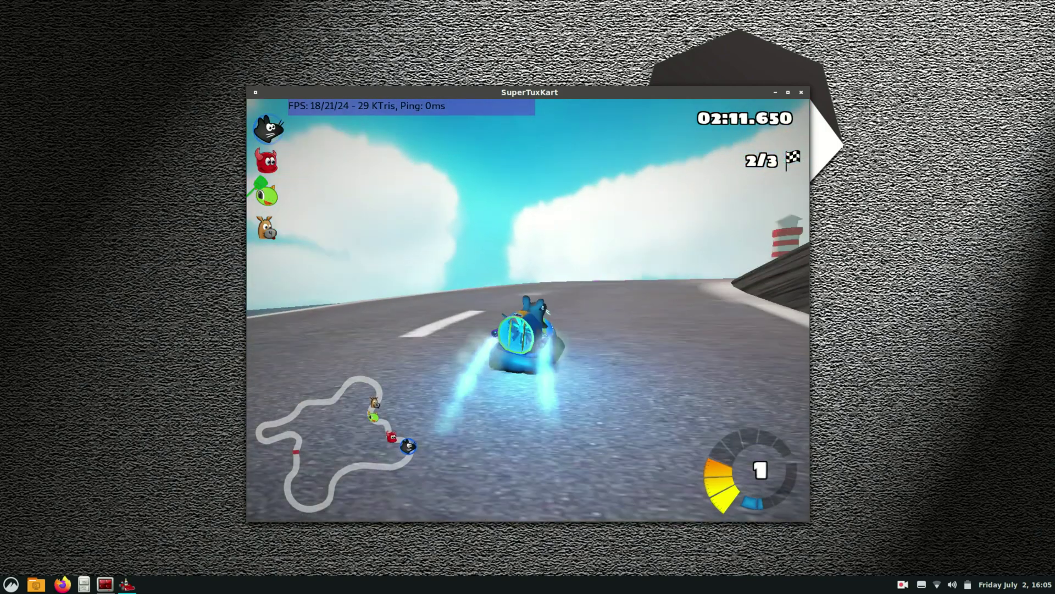
{"action": "key", "text": "Up"}
{"action": "key", "text": "Left"}
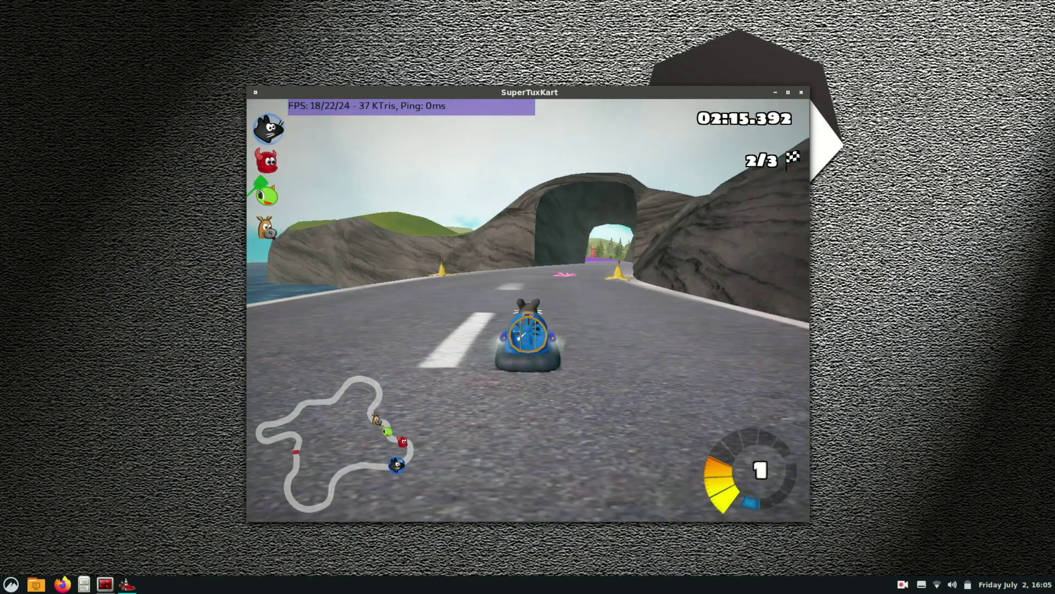
{"action": "key", "text": "Up"}
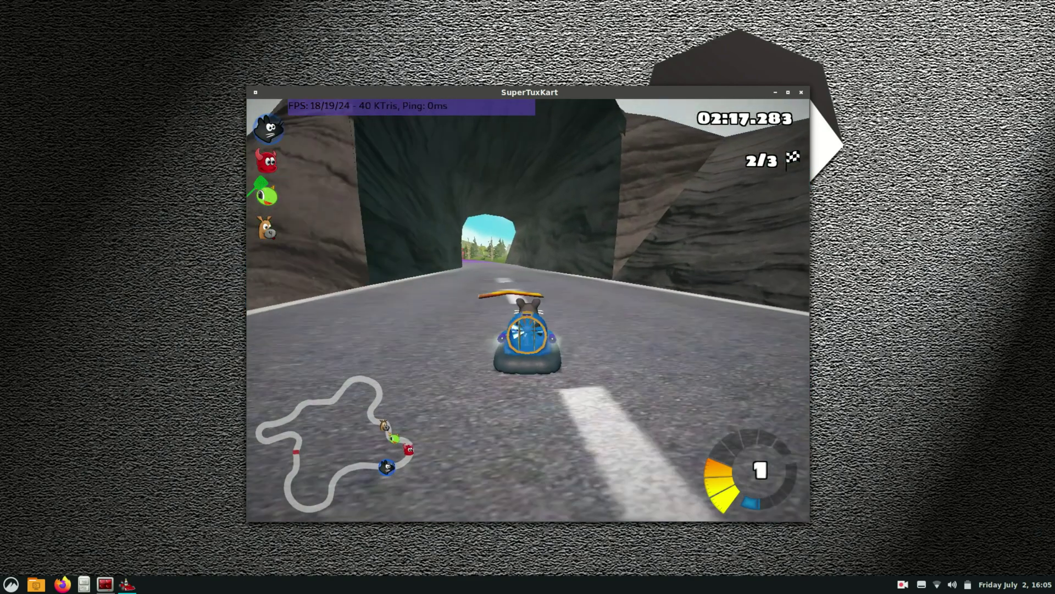